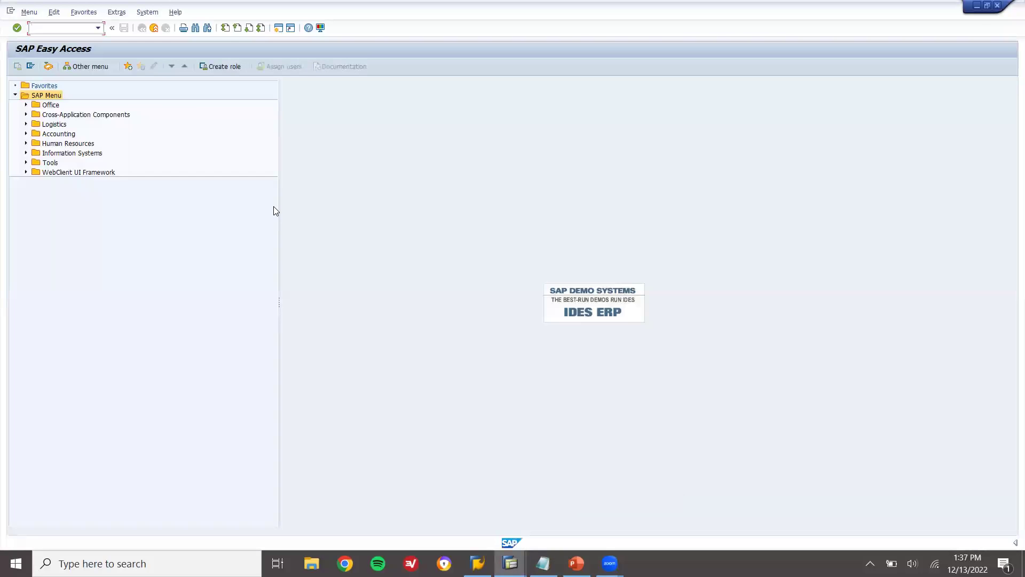
# - Start sales order creation and change the order type from OR to CF for sales area LD01/LD/LD
pyautogui.write('1')
pyautogui.press('Return')
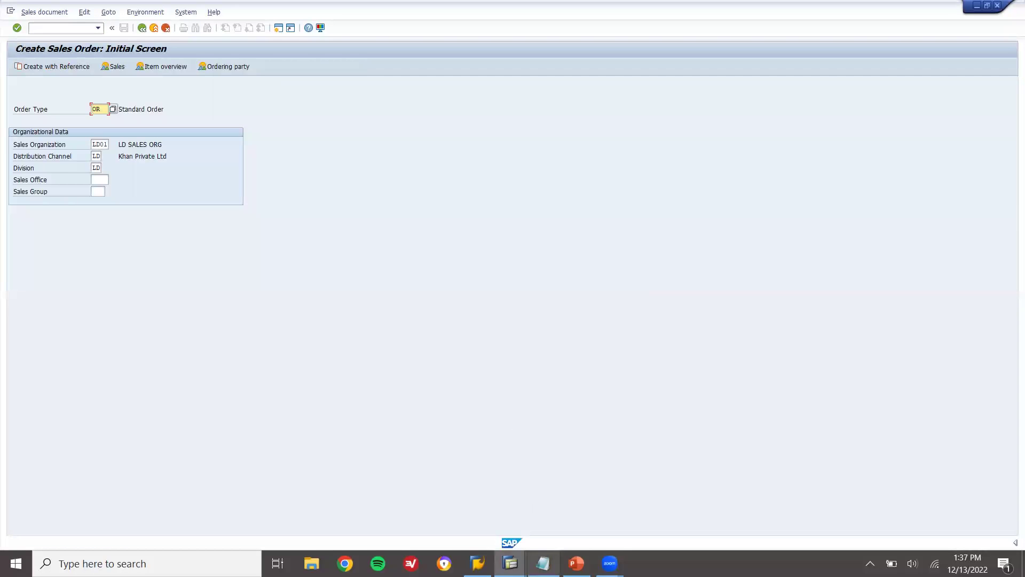
pyautogui.click(543, 563)
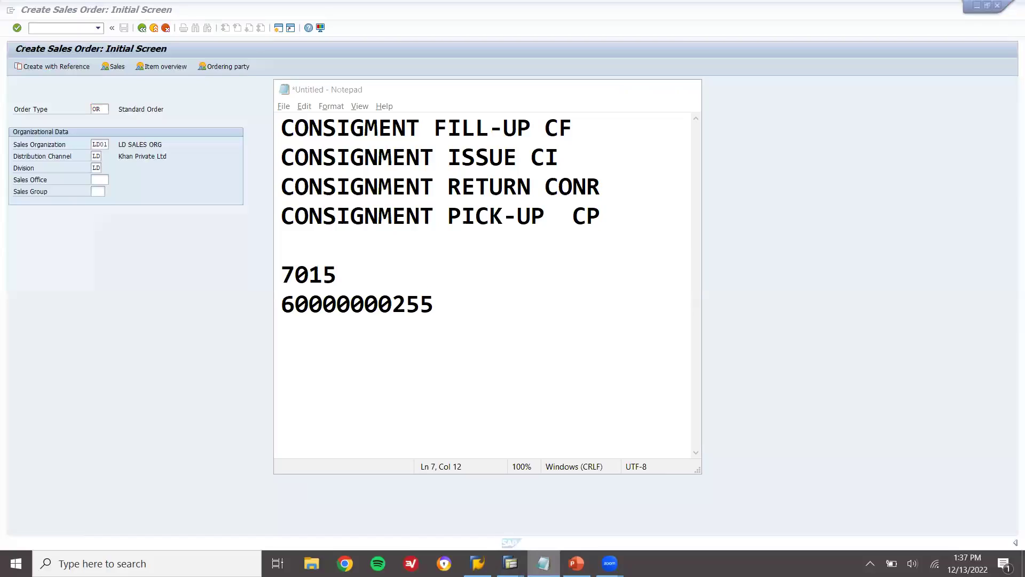
pyautogui.click(623, 89)
pyautogui.write('CF')
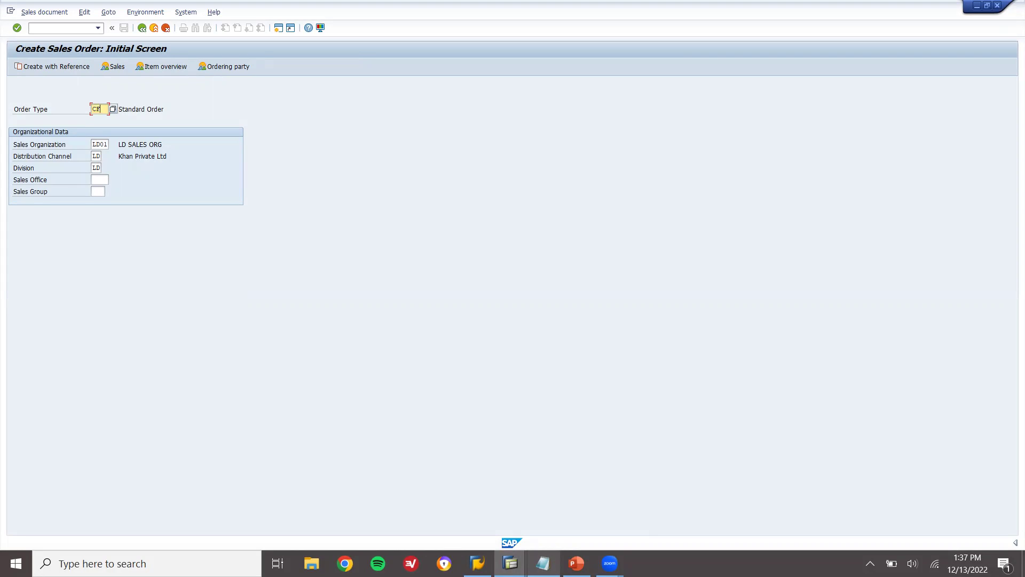
pyautogui.press('Return')
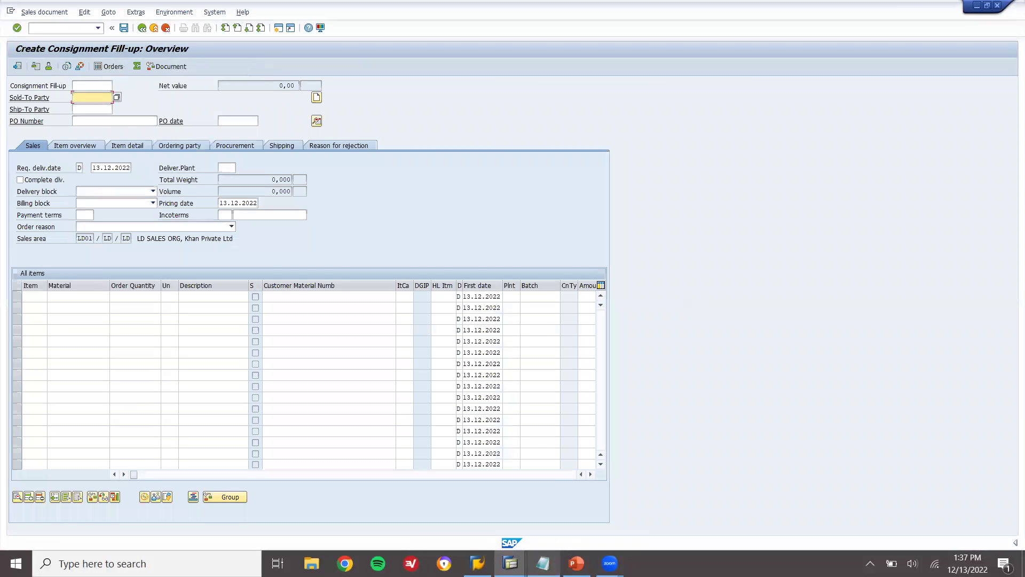
# - Enter the recent sold-to party and material 7015 with quantity 10 as item 10
pyautogui.press('BackSpace')
pyautogui.press('Down')
pyautogui.press('Return')
pyautogui.press('Return')
pyautogui.press('BackSpace')
pyautogui.press('Down')
pyautogui.press('Return')
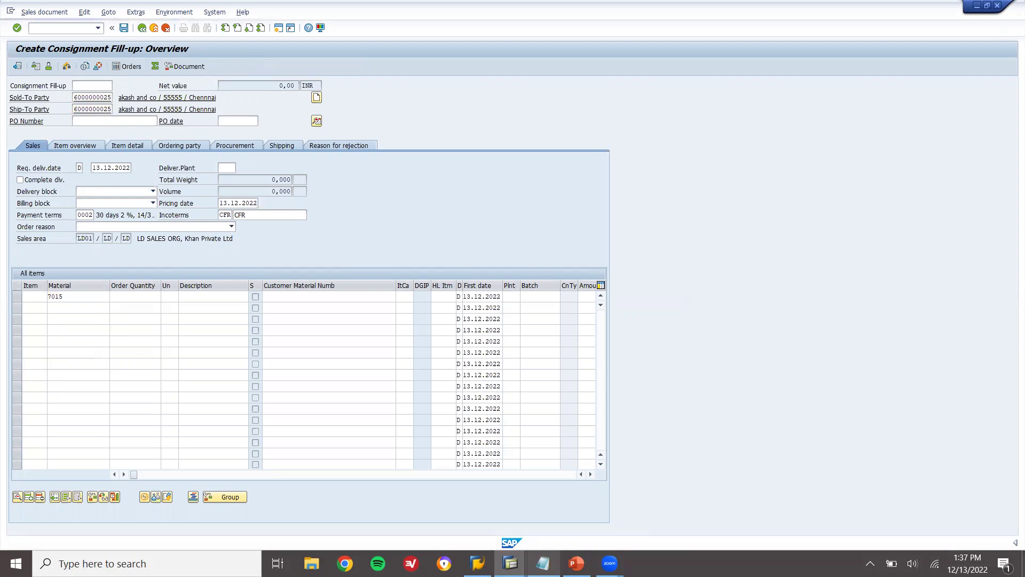
pyautogui.press('Return')
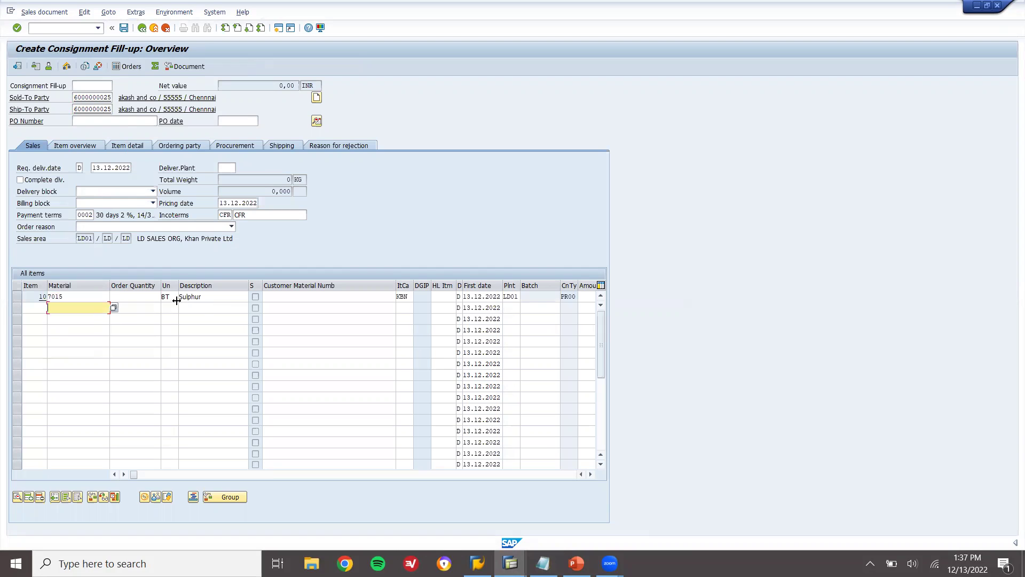
pyautogui.click(146, 296)
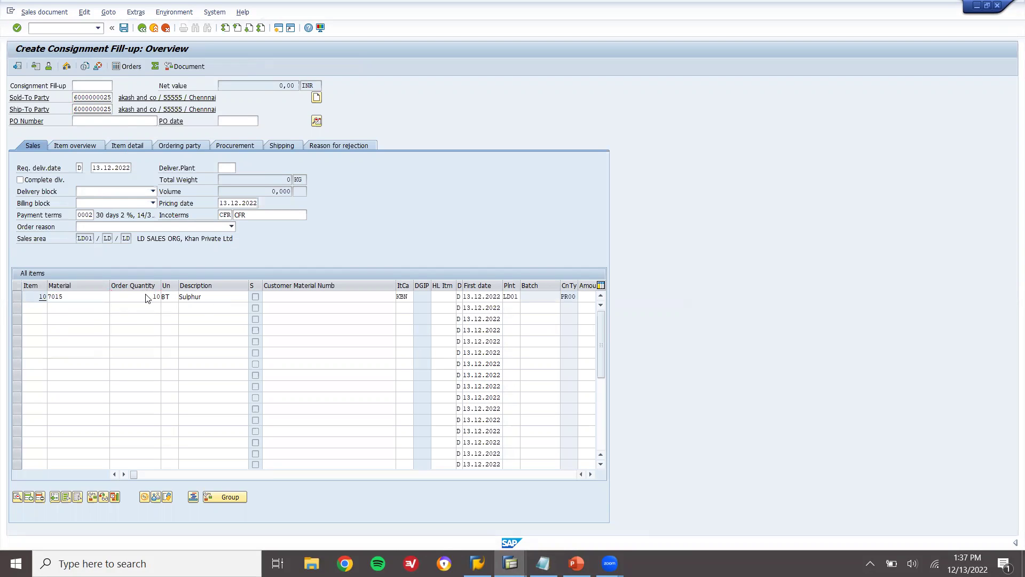
pyautogui.press('Return')
# - Set item 10's storage location to LD01 and net and gross weight to 10, then save
pyautogui.doubleClick(143, 295)
pyautogui.click(106, 123)
pyautogui.click(242, 203)
pyautogui.click(249, 203)
pyautogui.click(242, 212)
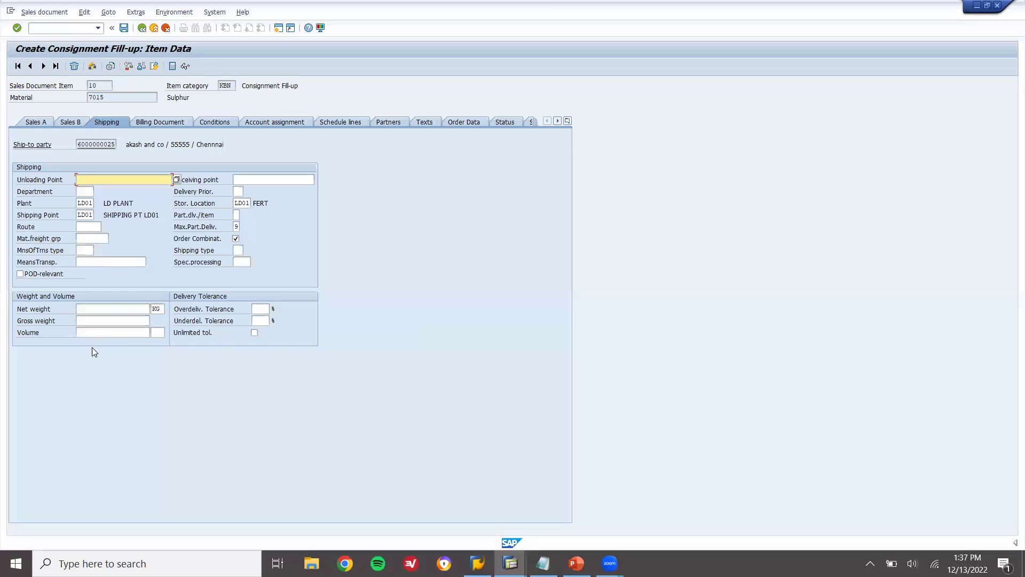
pyautogui.click(138, 310)
pyautogui.write('10')
pyautogui.press('Tab')
pyautogui.write('10')
pyautogui.press('Return')
pyautogui.click(124, 28)
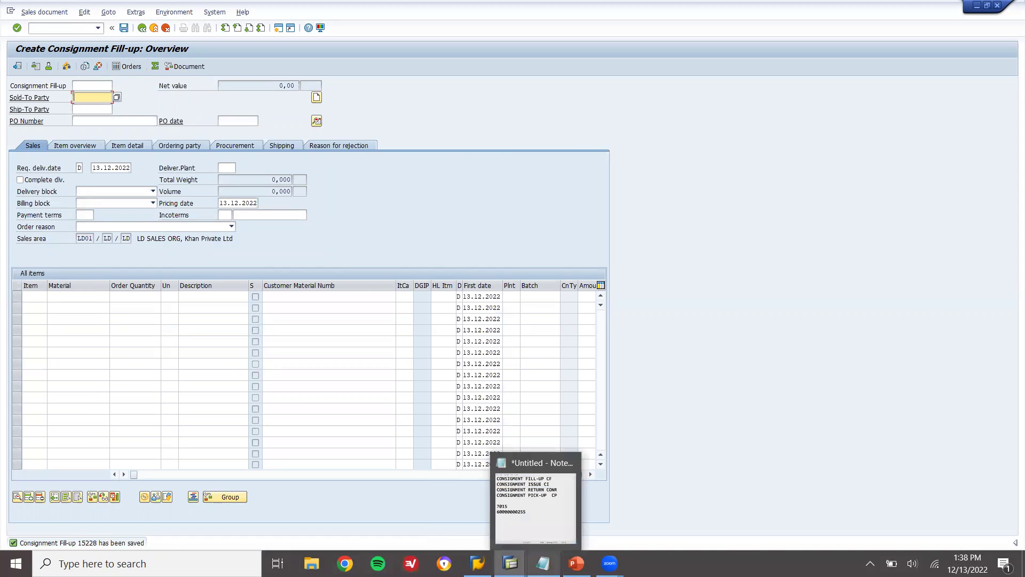
# - Append fill-up number 15228 to the consignment fill-up line in Notepad
pyautogui.click(543, 563)
pyautogui.click(597, 128)
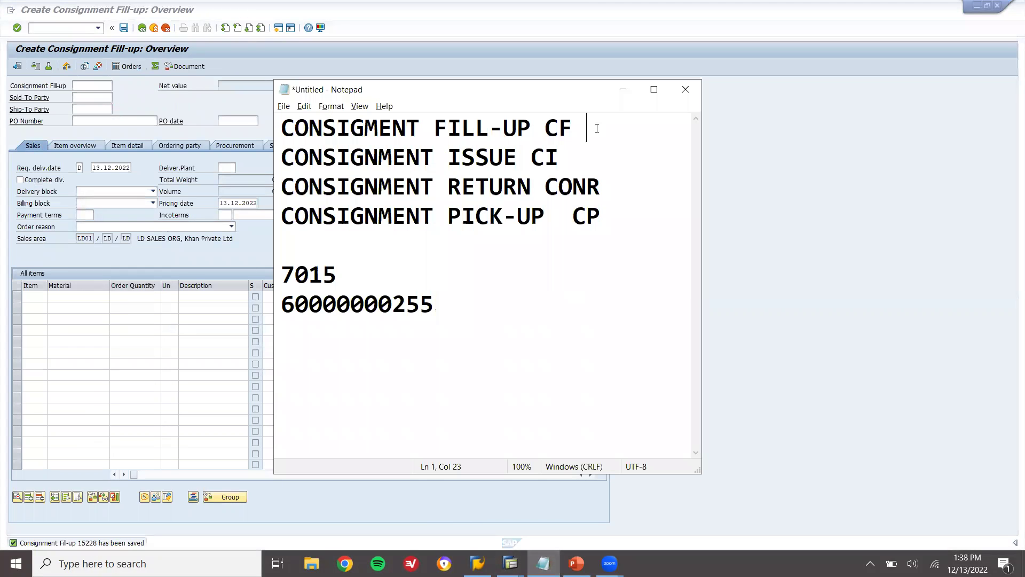
pyautogui.write('15228')
pyautogui.click(771, 176)
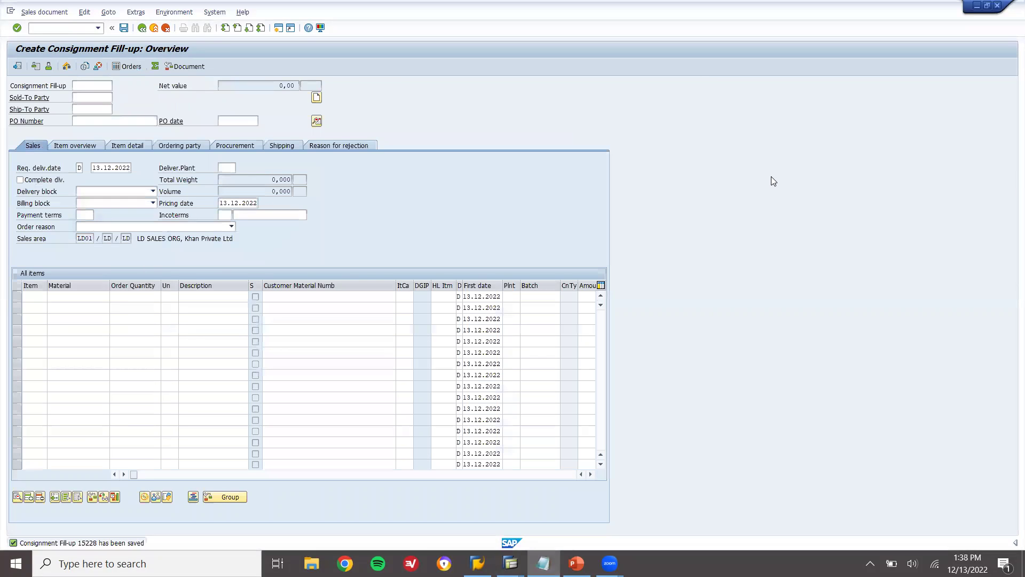
# - Create an outbound delivery with reference to fill-up order 15228
pyautogui.click(59, 28)
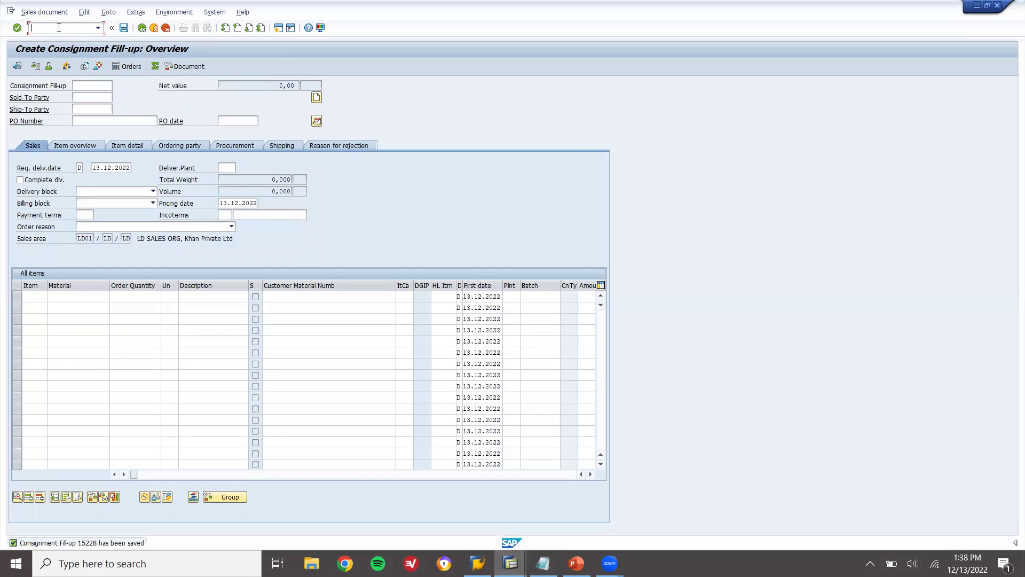
pyautogui.write('/N')
pyautogui.press('Return')
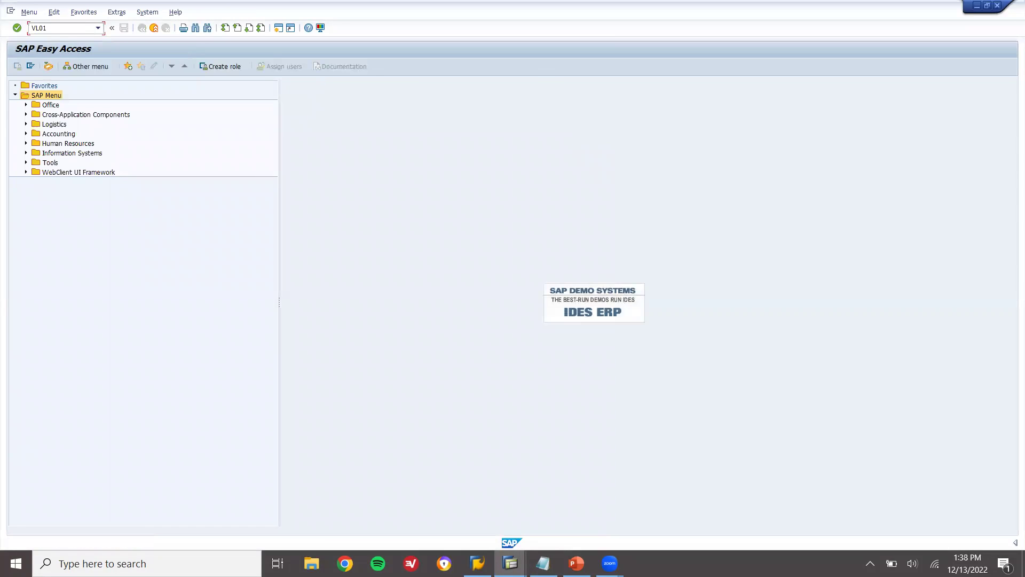
pyautogui.press('Return')
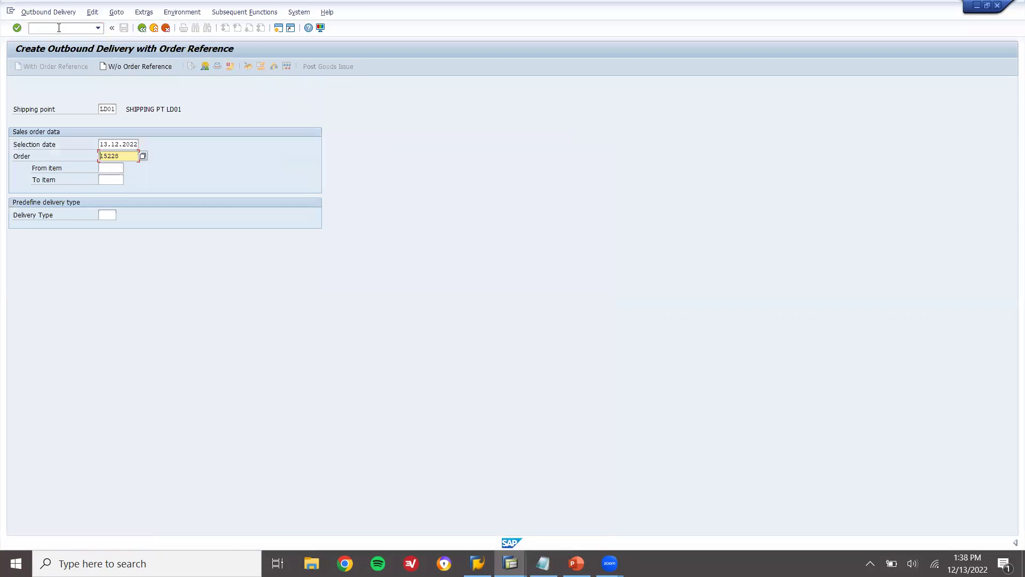
pyautogui.hotkey('alt', 'Tab')
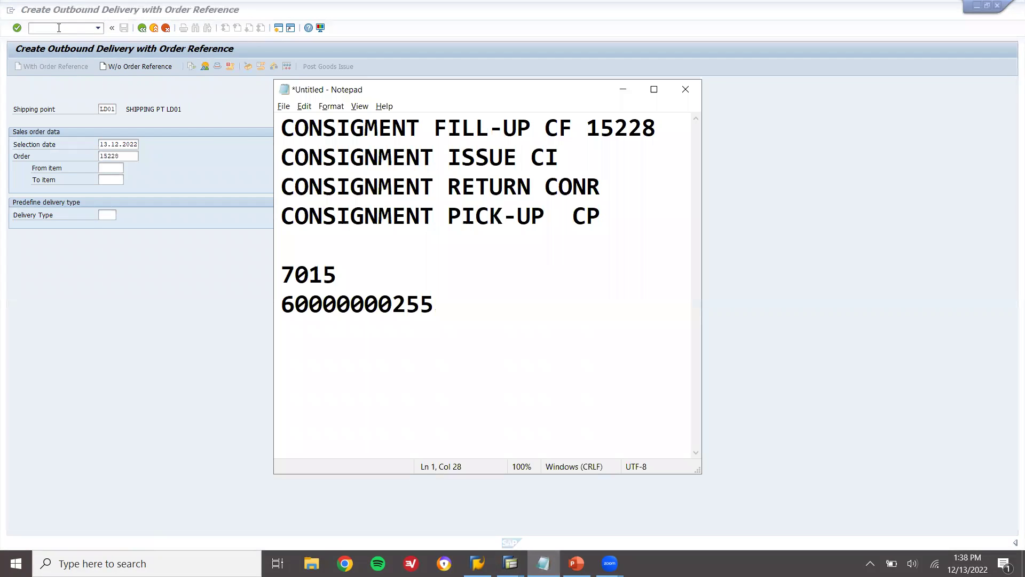
pyautogui.hotkey('alt', 'Tab')
pyautogui.press('Return')
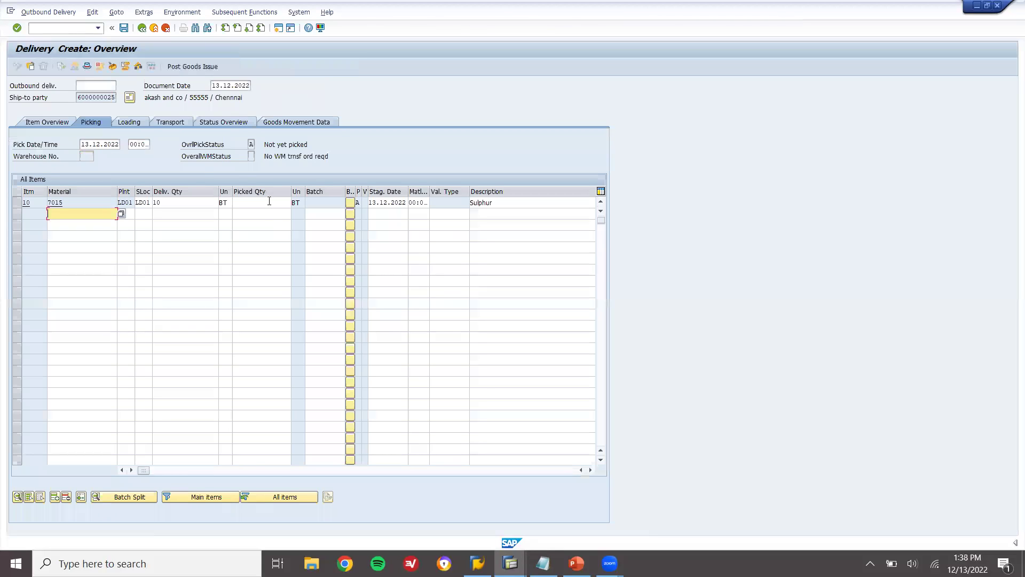
# - Set picked quantity 10 for item 10 and post goods issue
pyautogui.click(269, 202)
pyautogui.write('10')
pyautogui.press('Return')
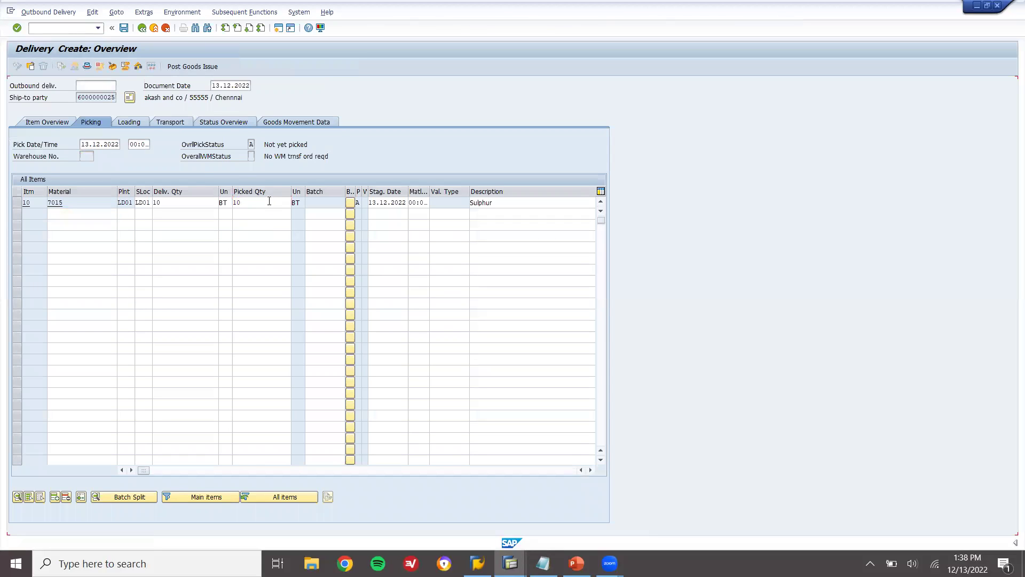
pyautogui.click(188, 66)
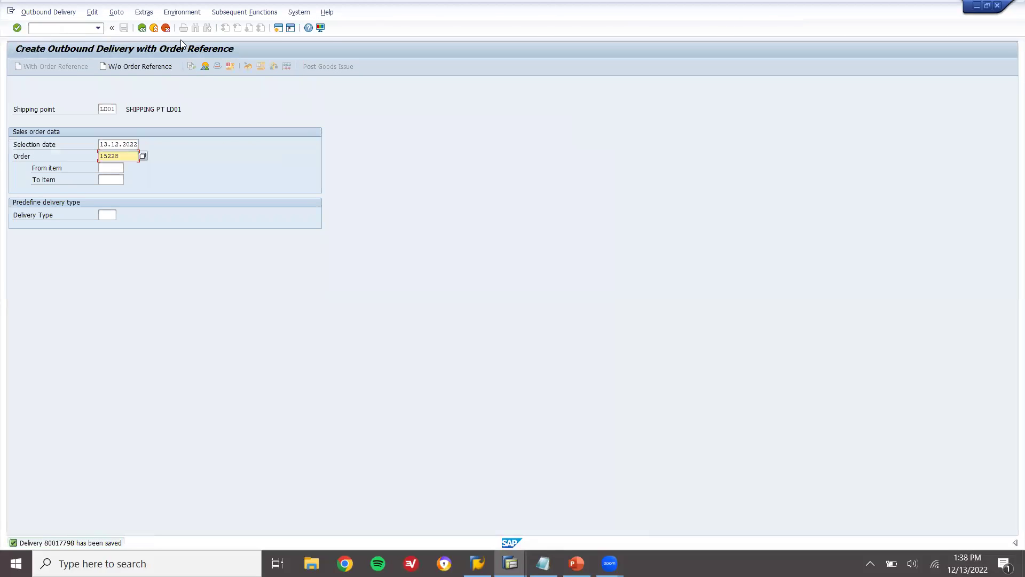
# - Pass through VA01 and VF01 back to the main menu, then launch MMBE stock overview
pyautogui.click(153, 28)
pyautogui.write('VA01')
pyautogui.press('Return')
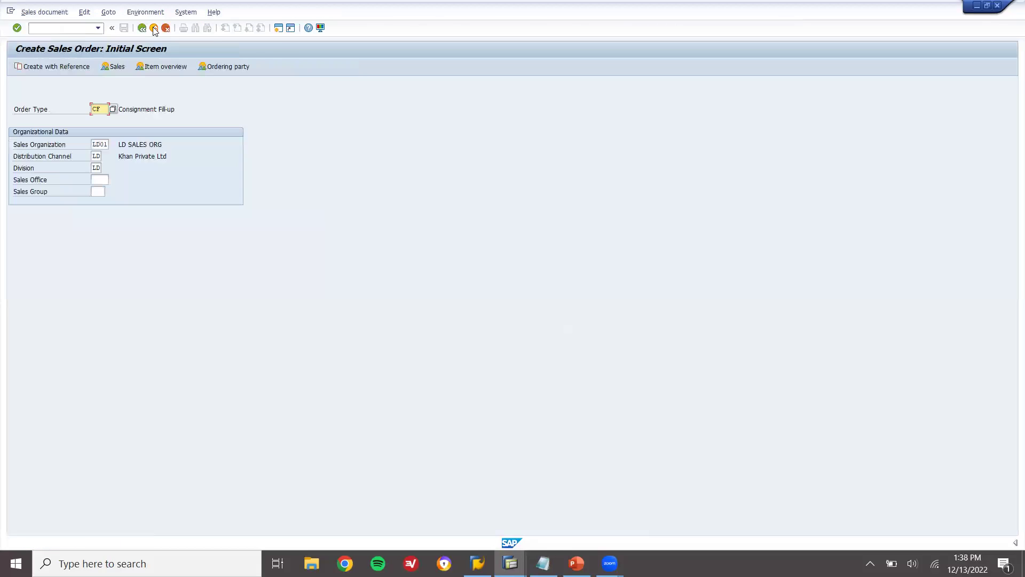
pyautogui.click(153, 28)
pyautogui.write('d')
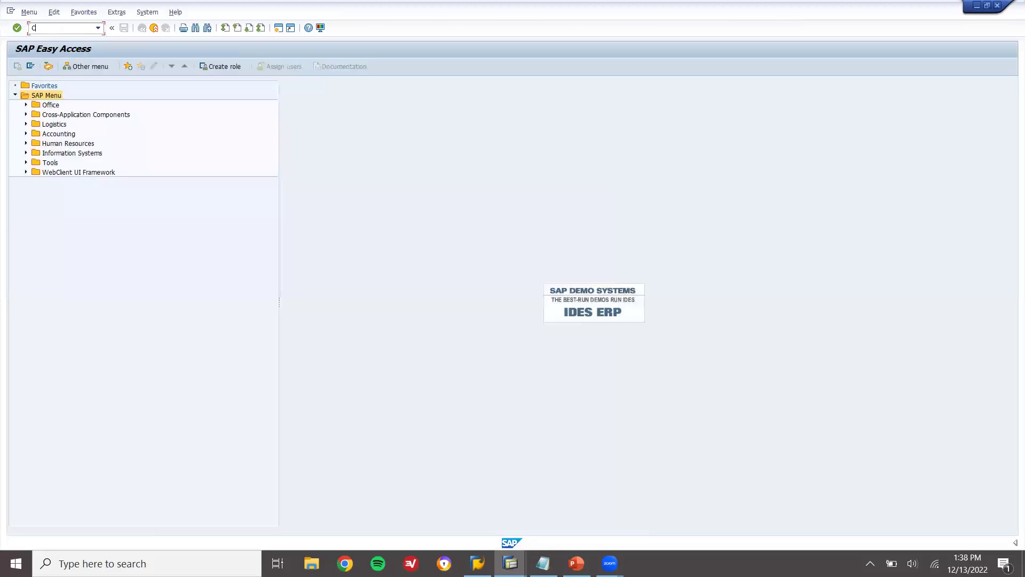
pyautogui.write('vf01')
pyautogui.press('Return')
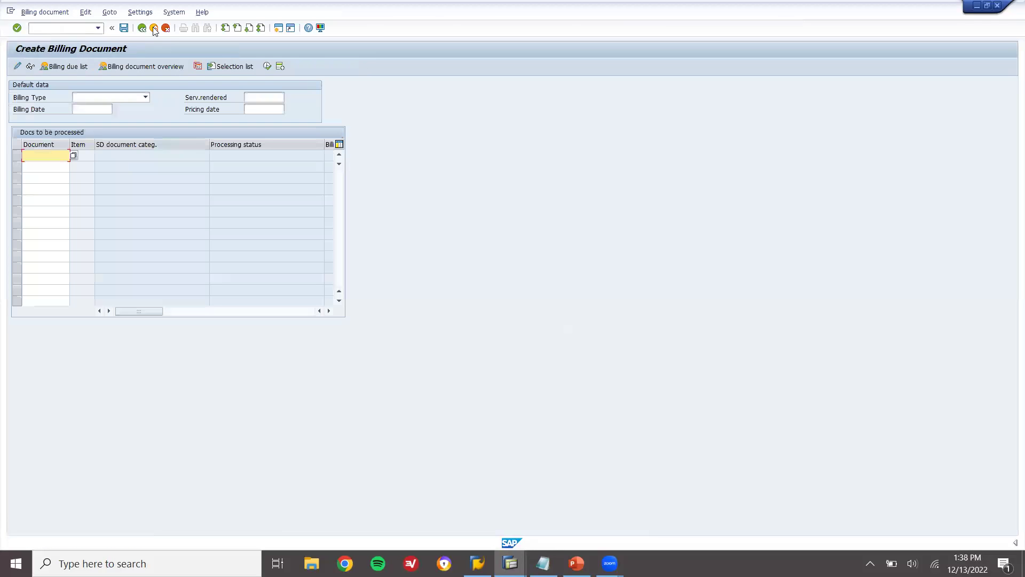
pyautogui.click(153, 29)
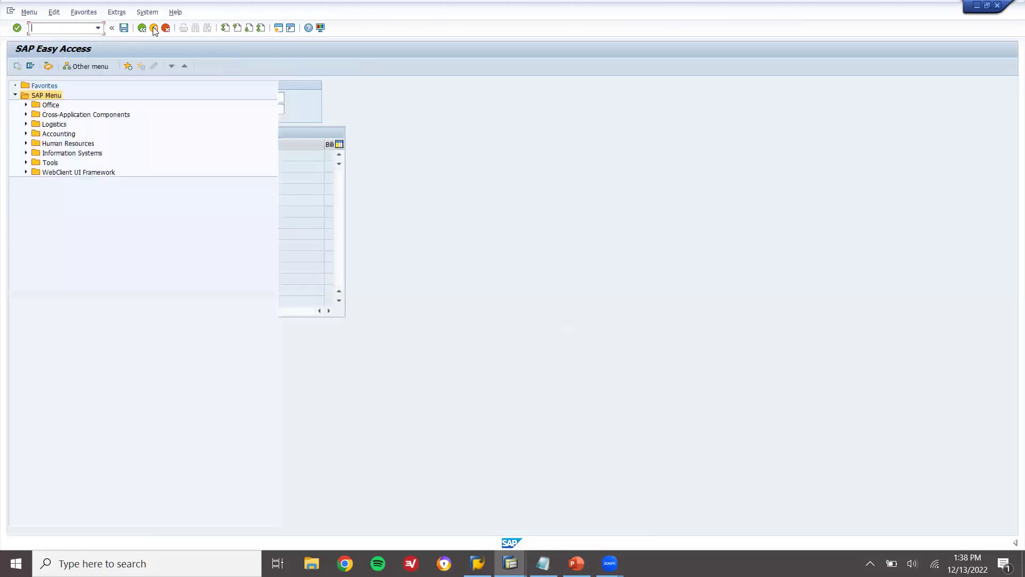
pyautogui.write('mmbe')
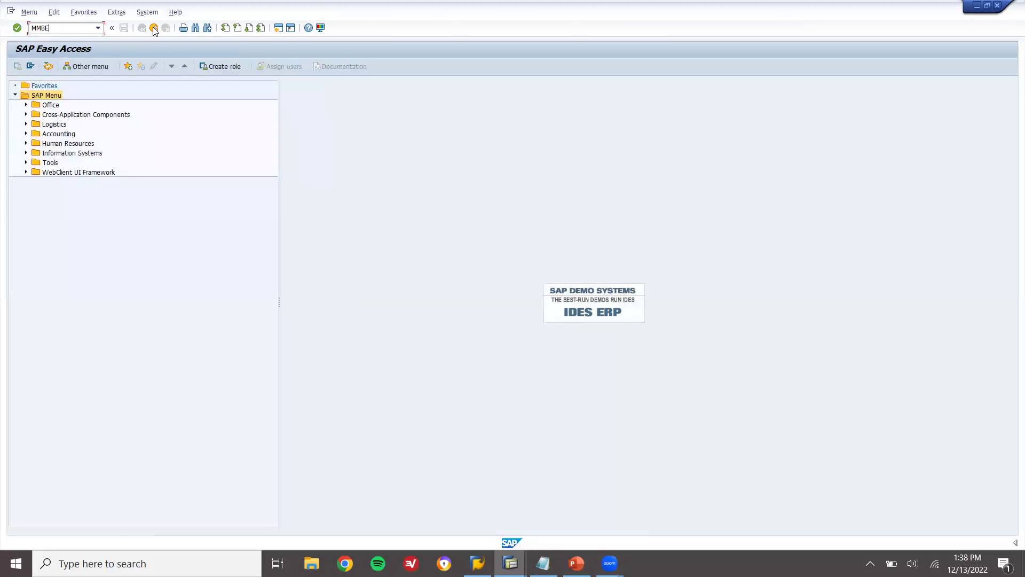
pyautogui.press('Return')
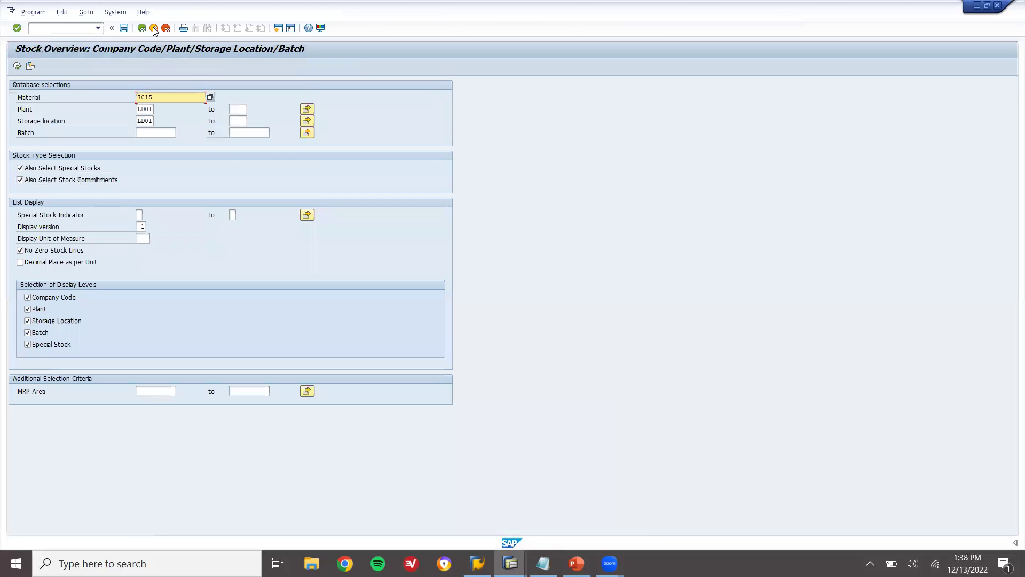
# - Run the stock overview for 7015 and check the 10,000 unrestricted customer consignment stock
pyautogui.click(18, 66)
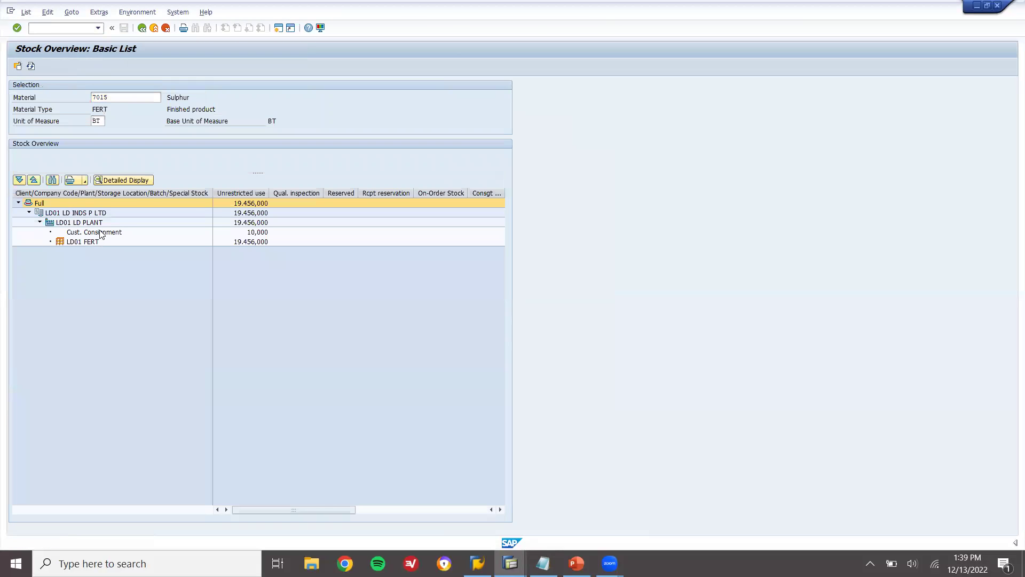
pyautogui.click(100, 233)
pyautogui.click(263, 234)
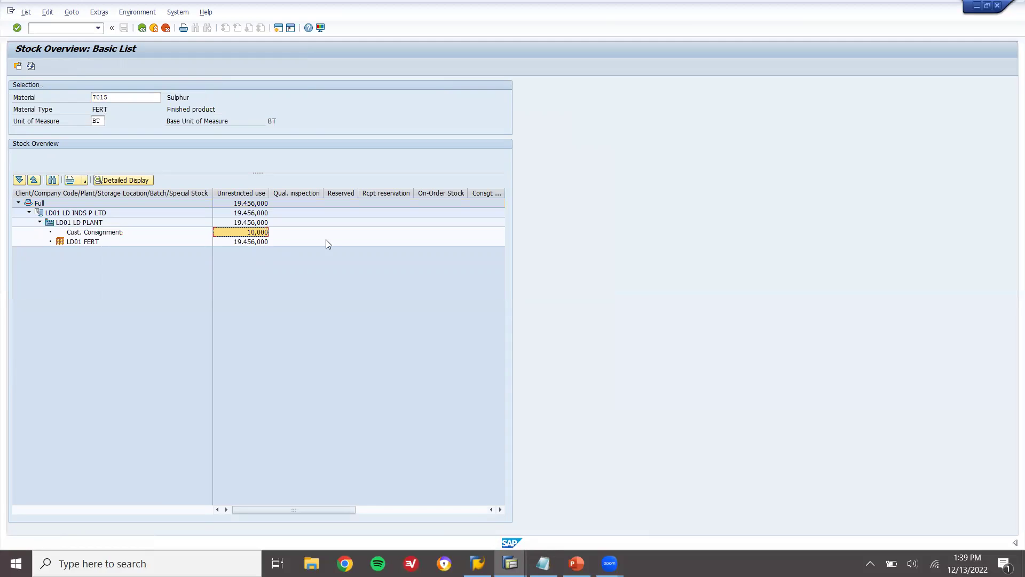
pyautogui.click(543, 563)
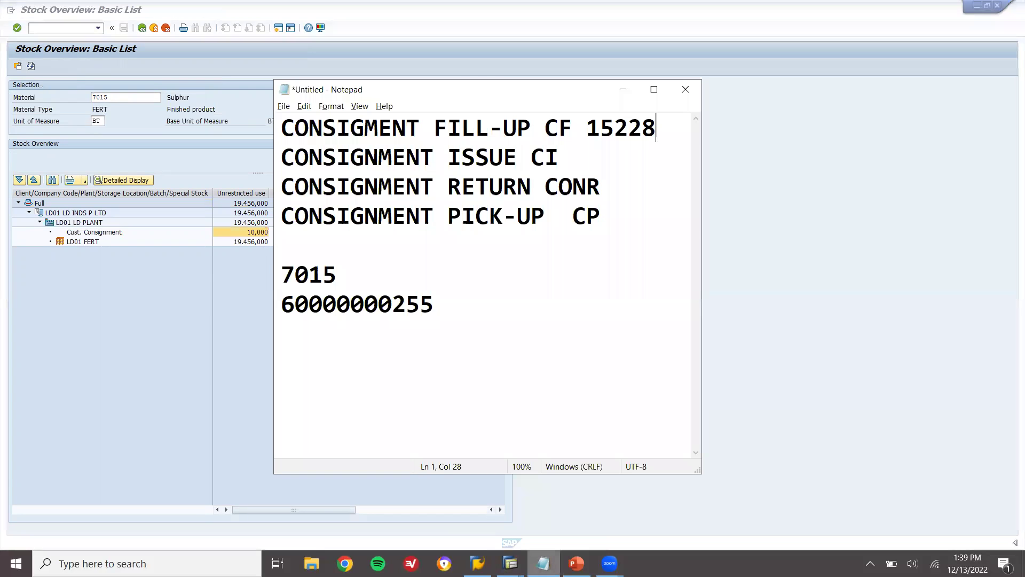
pyautogui.click(543, 563)
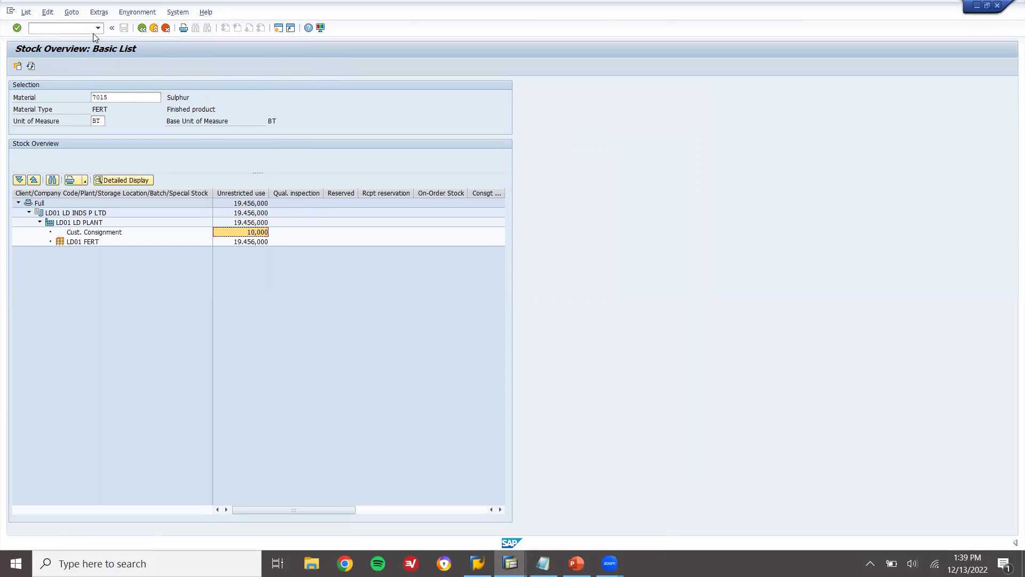
# - Start a CI consignment issue with the recent sold-to party and material 7015, quantity 10
pyautogui.click(154, 28)
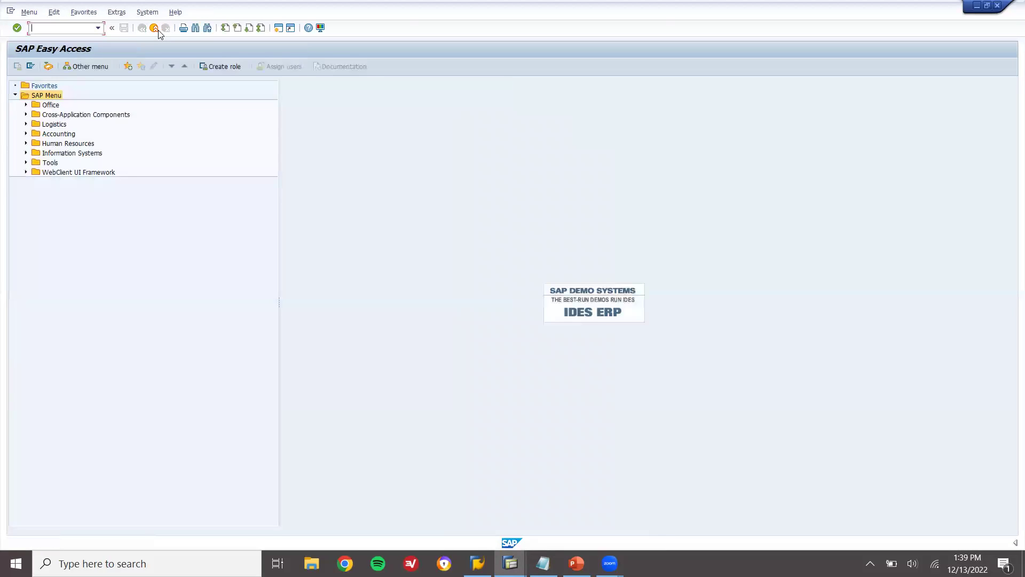
pyautogui.write('VA01')
pyautogui.press('Return')
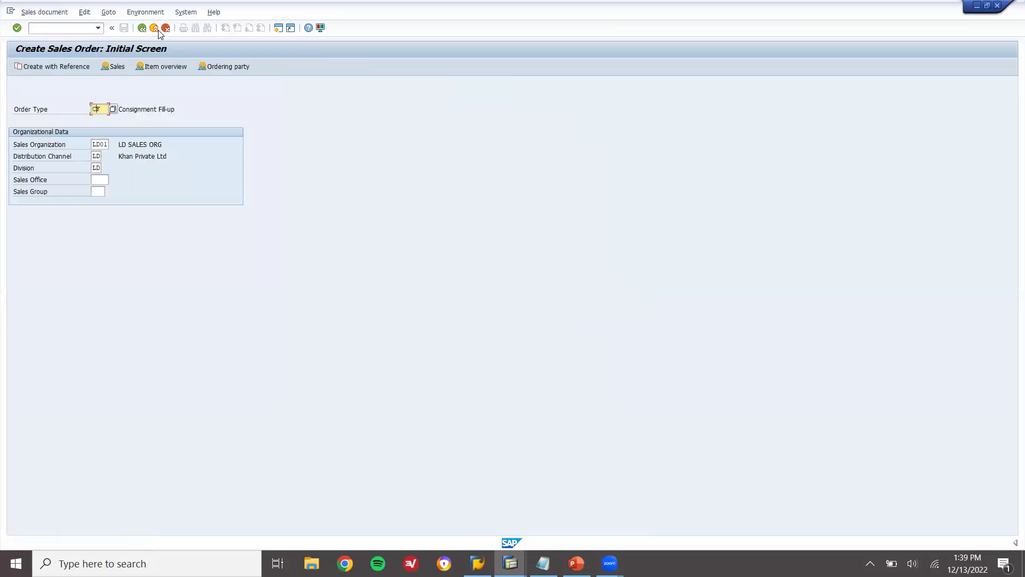
pyautogui.press('Return')
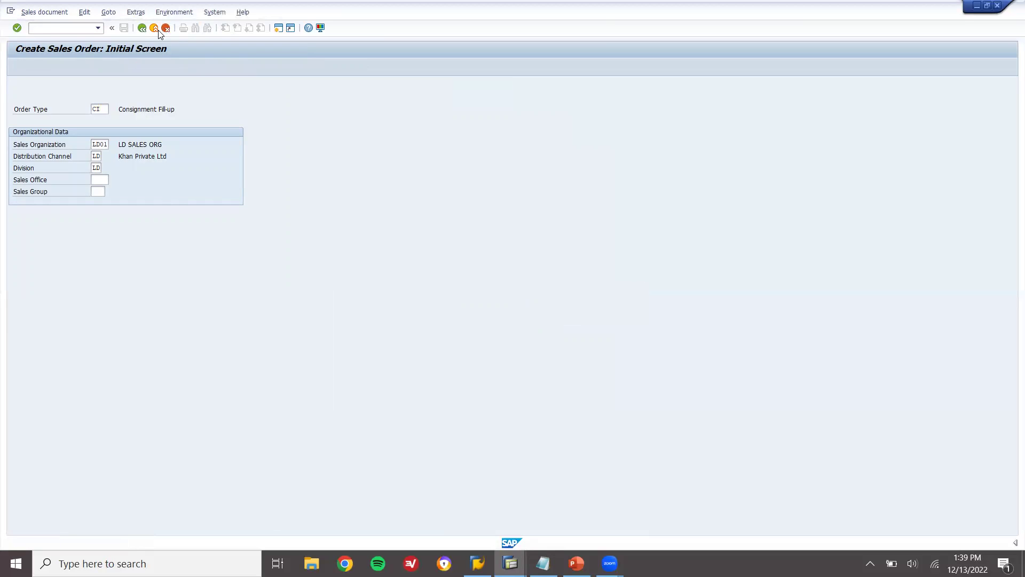
pyautogui.press('Return')
pyautogui.press('Return')
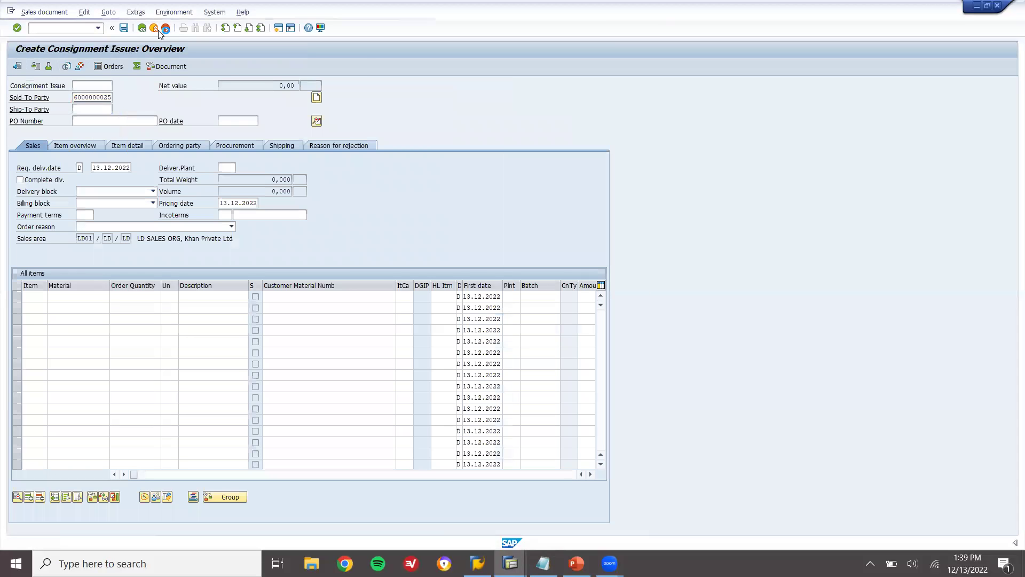
pyautogui.press('Down')
pyautogui.press('Return')
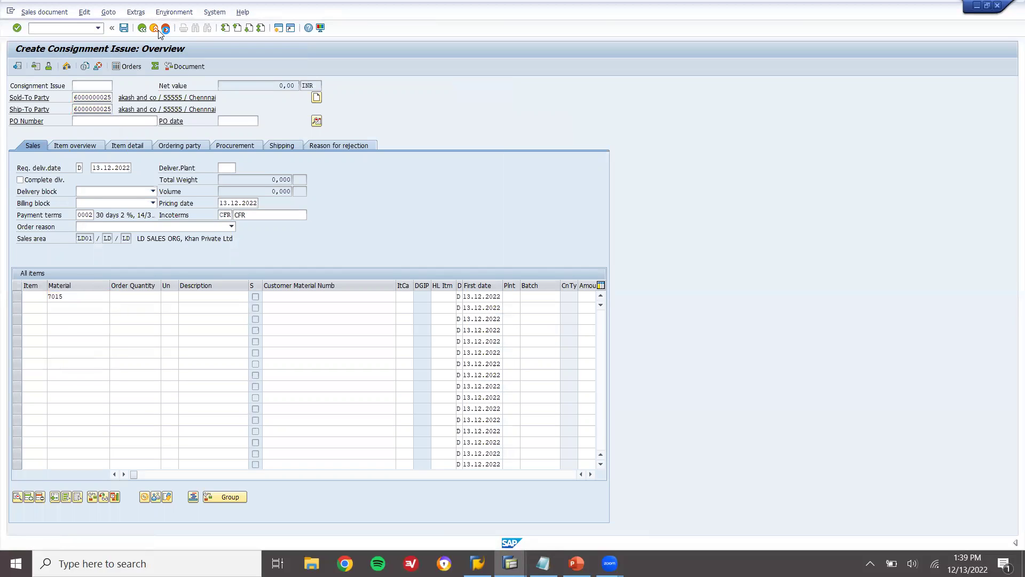
pyautogui.press('Return')
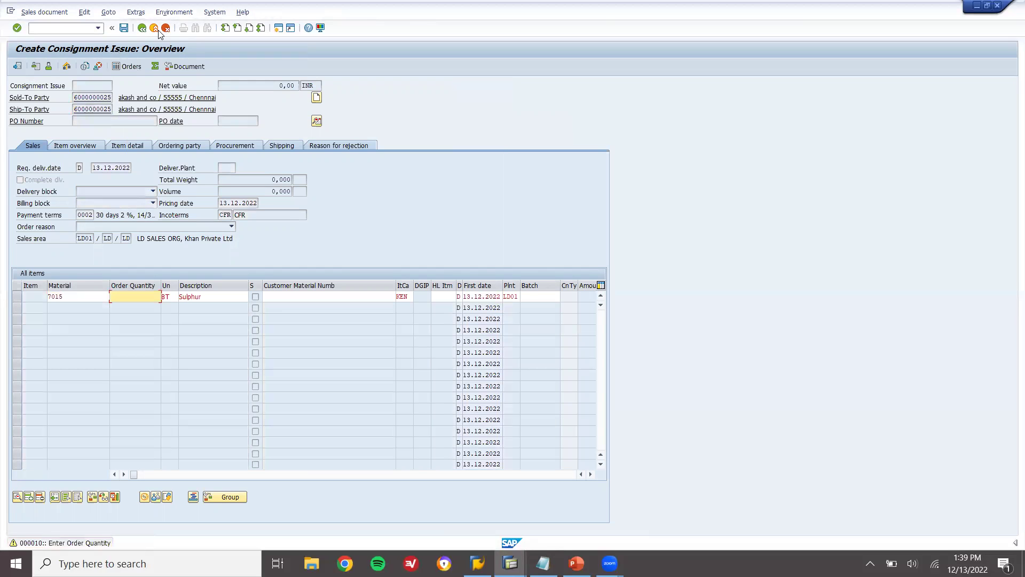
pyautogui.press('Return')
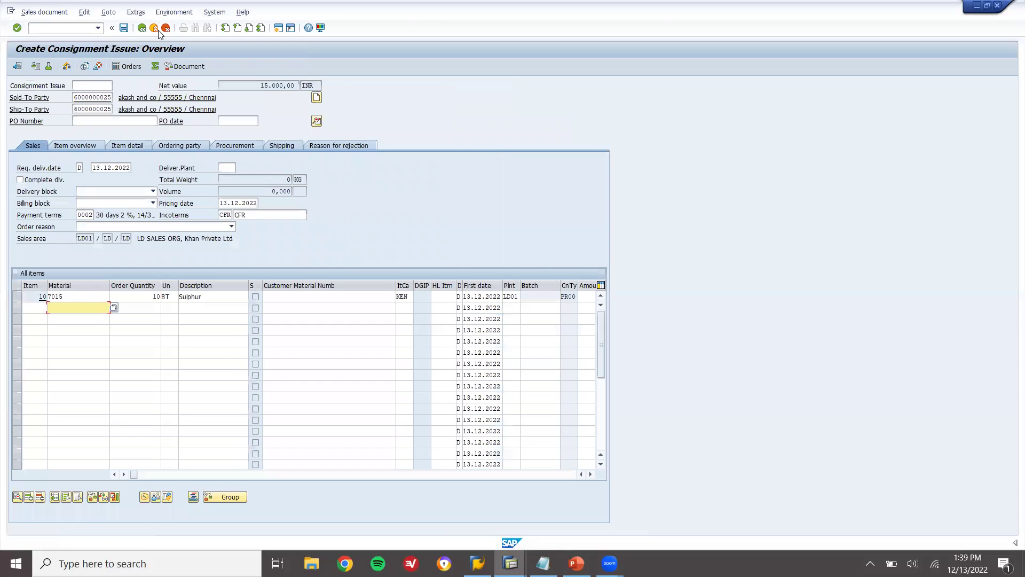
# - Set item 10's storage location to LD01 and gross weight to 10, then save
pyautogui.doubleClick(93, 297)
pyautogui.click(110, 122)
pyautogui.click(238, 203)
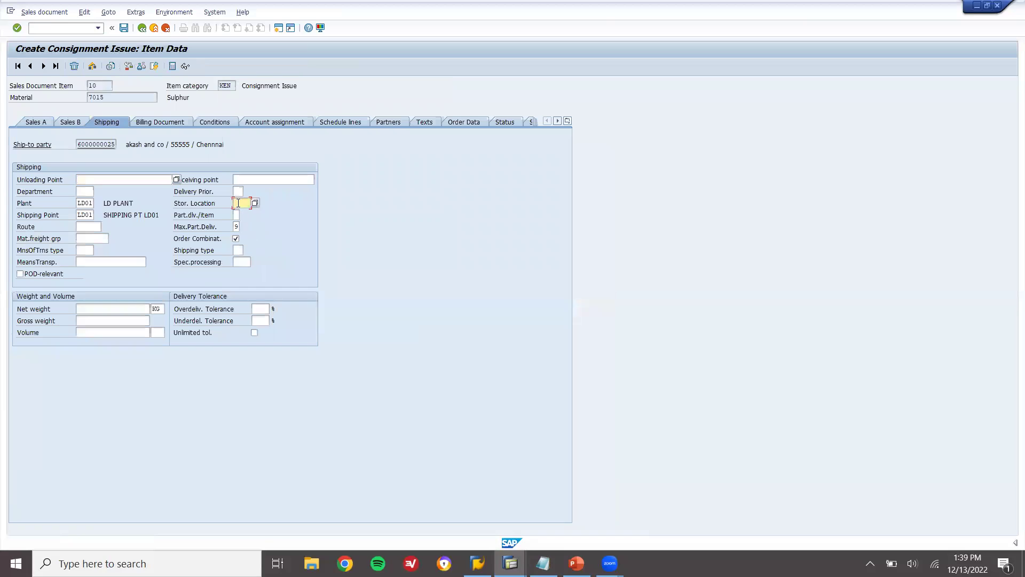
pyautogui.click(243, 211)
pyautogui.press('Return')
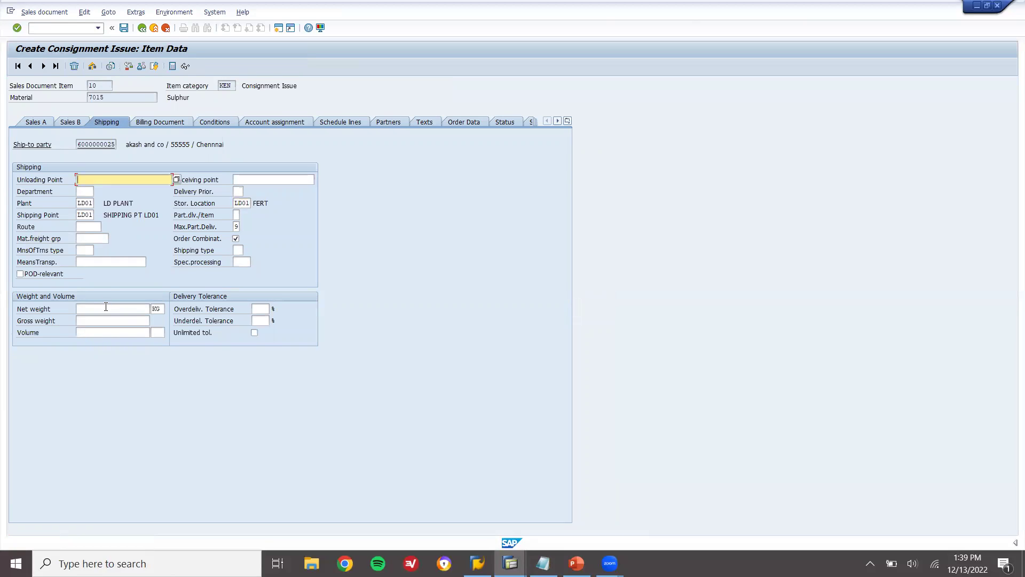
pyautogui.click(106, 307)
pyautogui.press('Tab')
pyautogui.write('10')
pyautogui.press('Return')
pyautogui.click(124, 29)
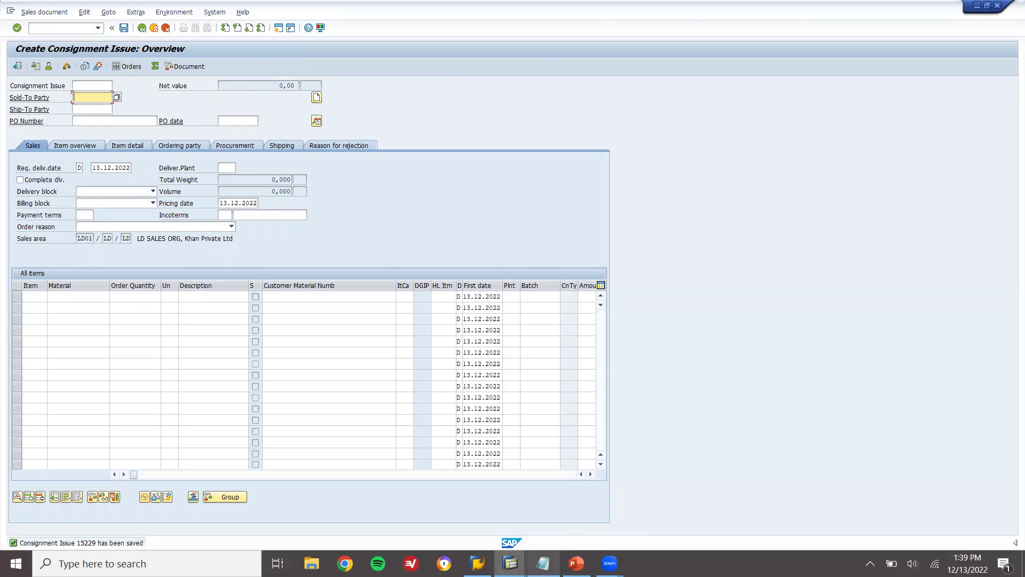
# - Append consignment issue number 15229 to the CI line in Notepad
pyautogui.click(543, 564)
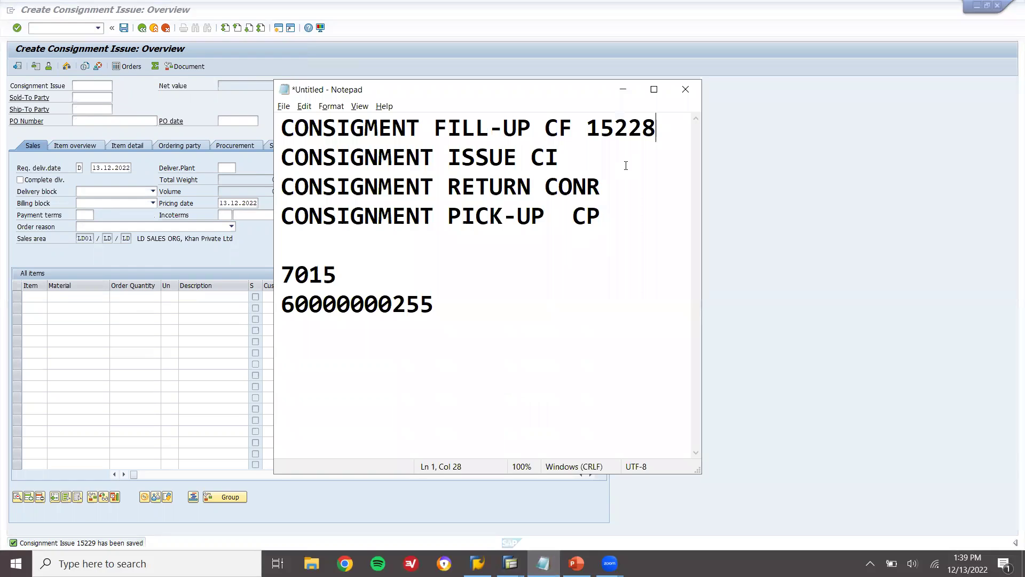
pyautogui.click(620, 149)
pyautogui.write('15229')
pyautogui.click(56, 28)
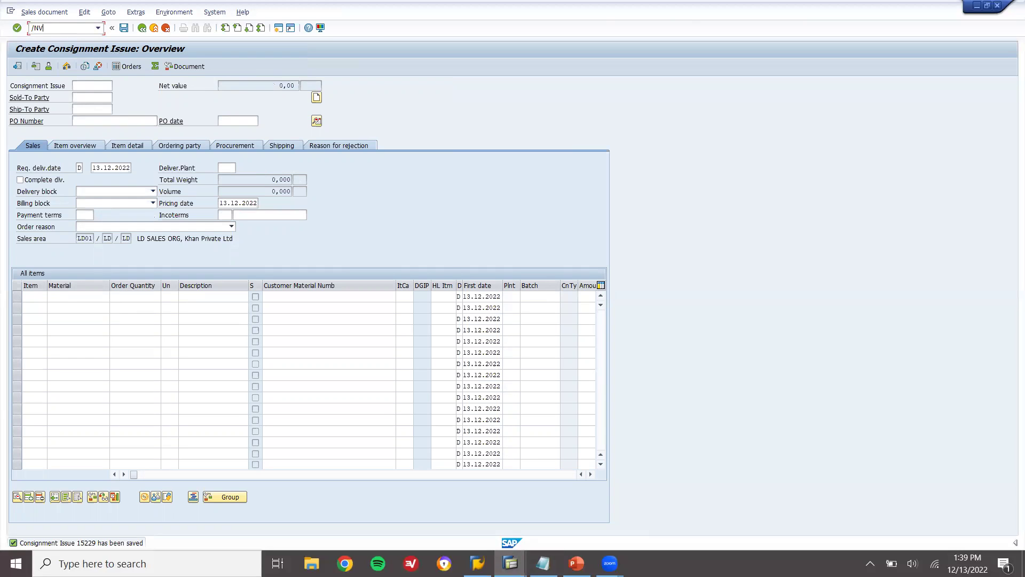
# - Create an outbound delivery for consignment issue 15229 with /NVL01N and post goods issue
pyautogui.write('/NVL01N')
pyautogui.press('Return')
pyautogui.press('Return')
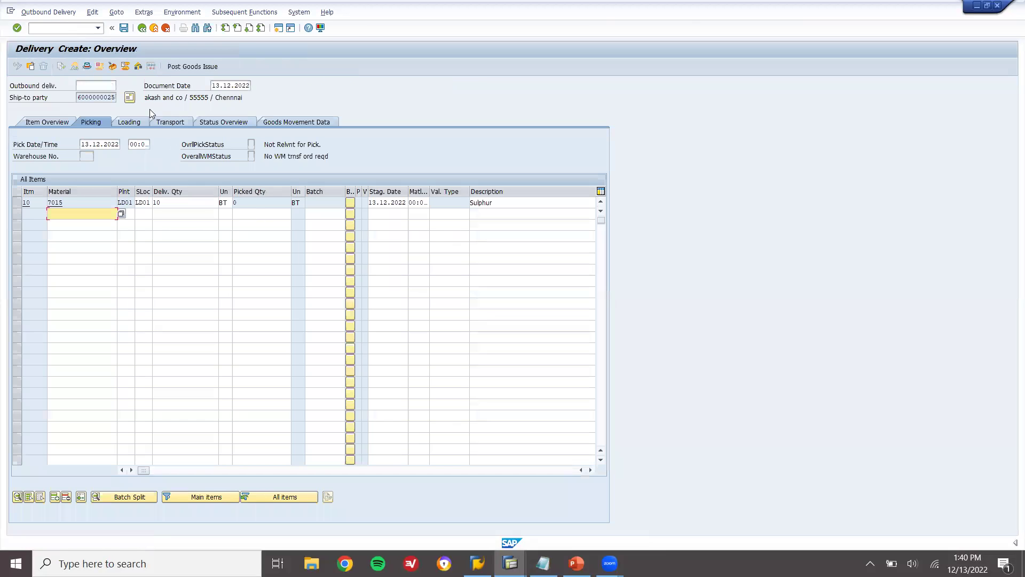
pyautogui.click(188, 67)
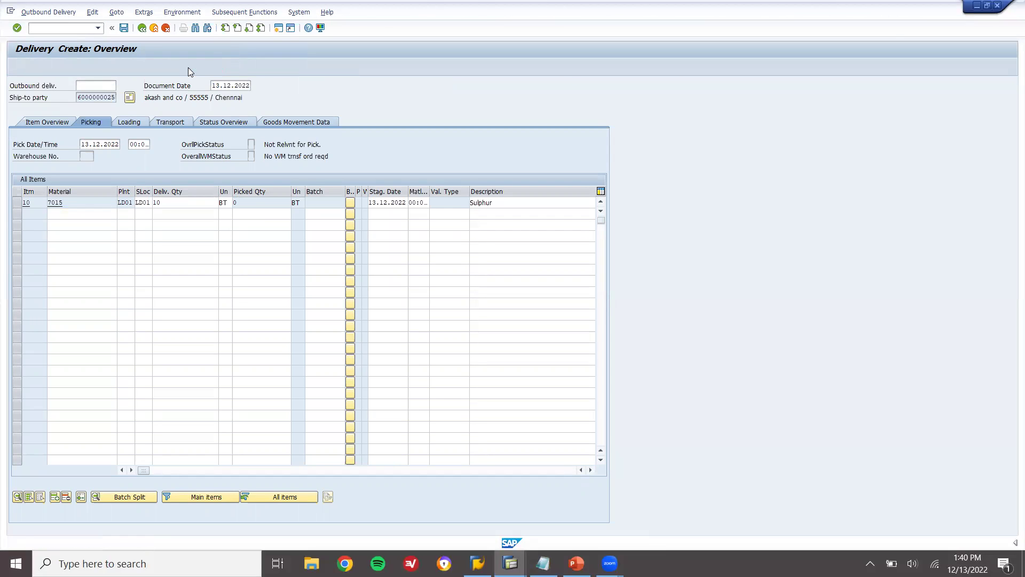
# - Create and save the F2 invoice for the delivery in VF01, net value 15,000.00 INR
pyautogui.press('F3')
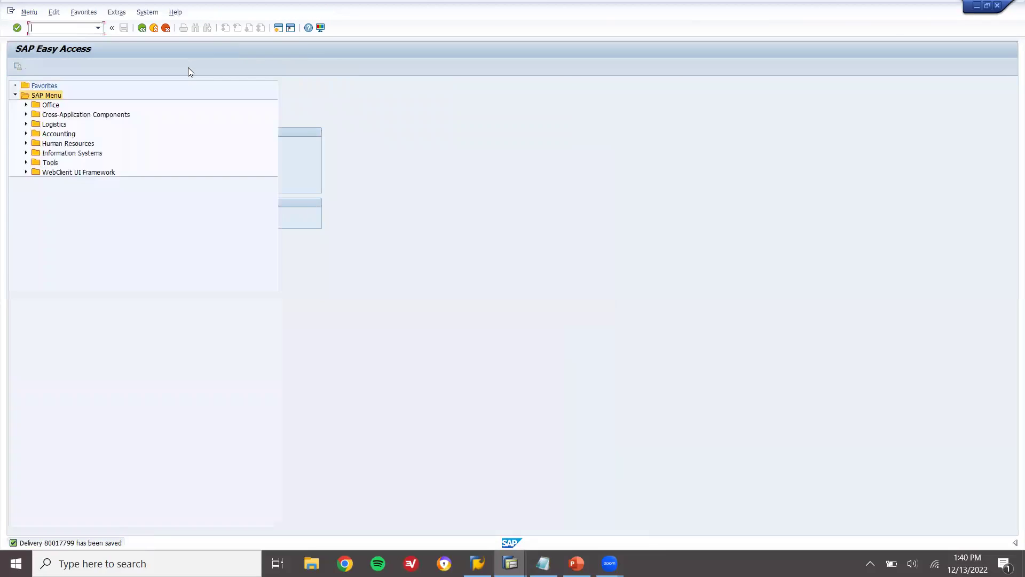
pyautogui.write('VF01')
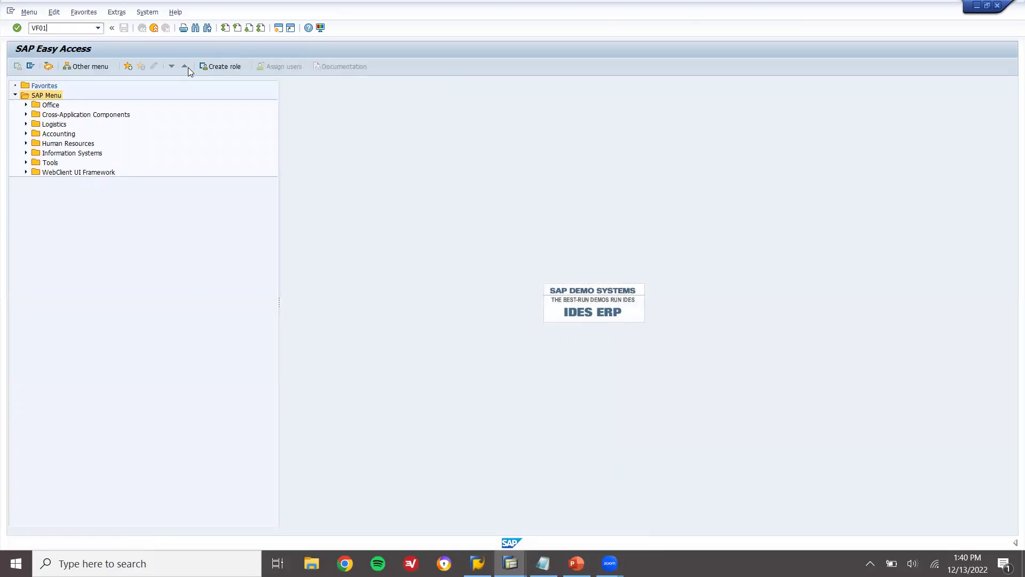
pyautogui.press('Return')
pyautogui.click(187, 67)
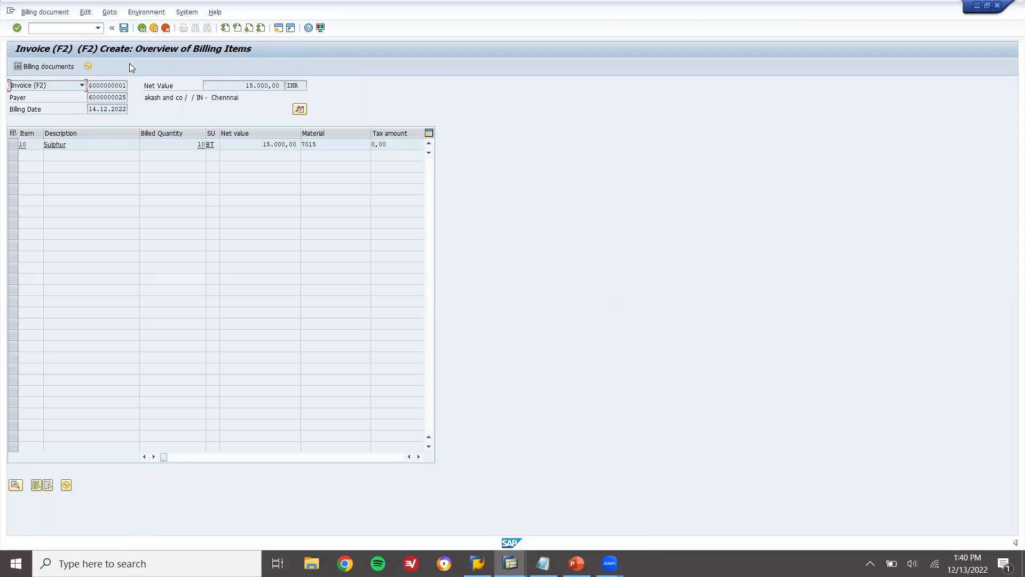
pyautogui.click(122, 29)
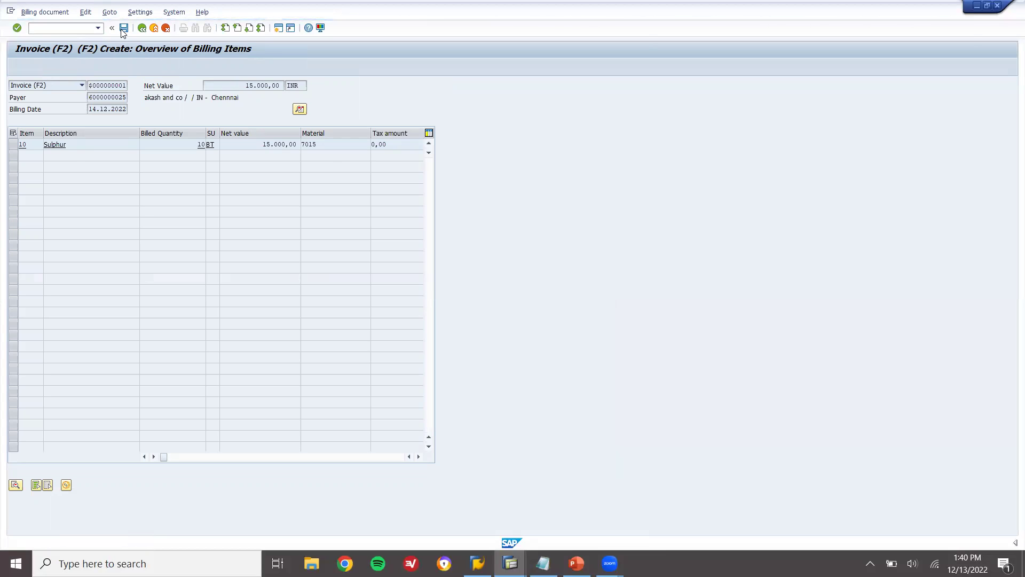
pyautogui.click(154, 29)
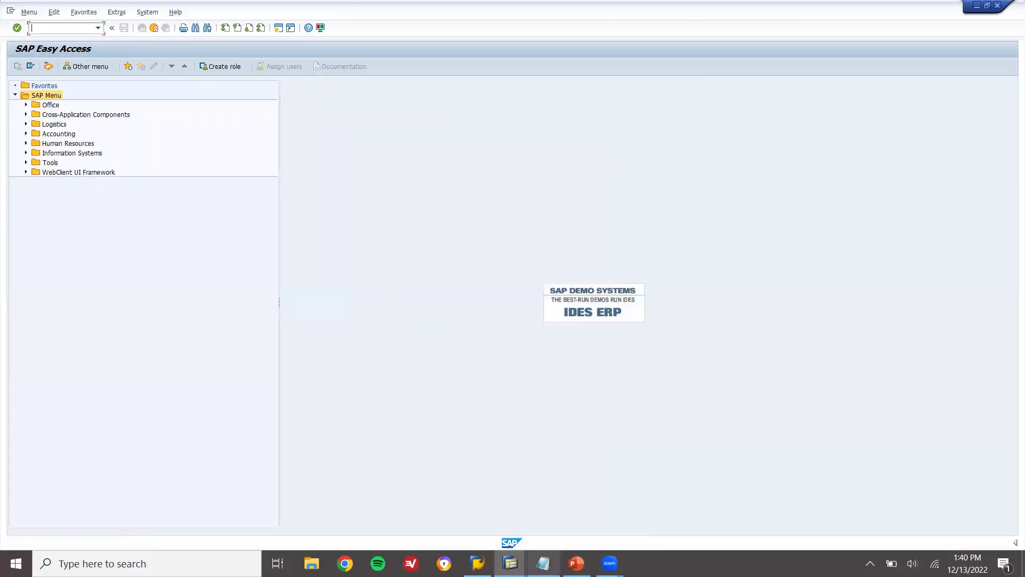
# - Check the RETURN line in the Notepad consignment notes, then return to SAP's command field
pyautogui.click(542, 562)
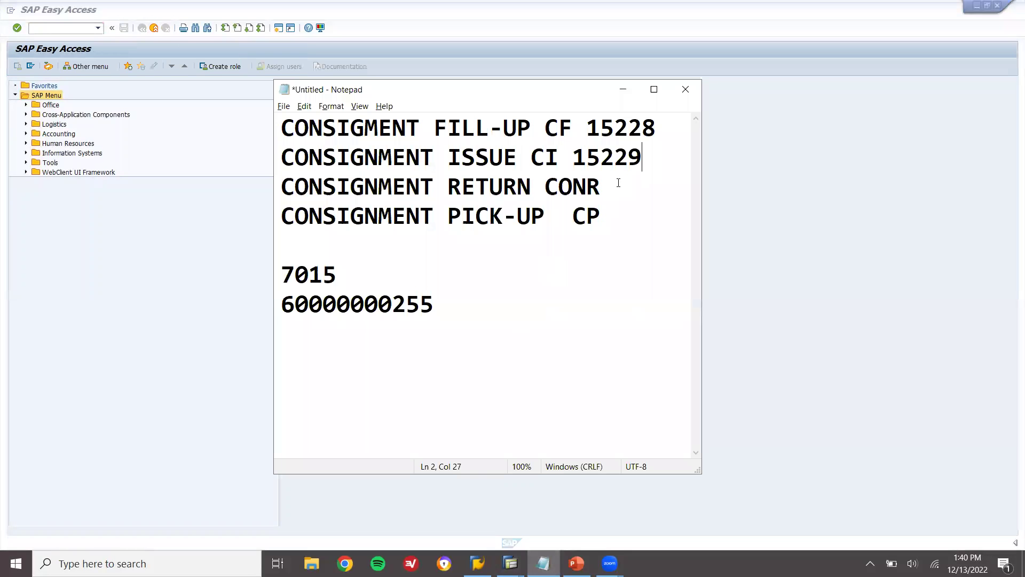
pyautogui.doubleClick(487, 186)
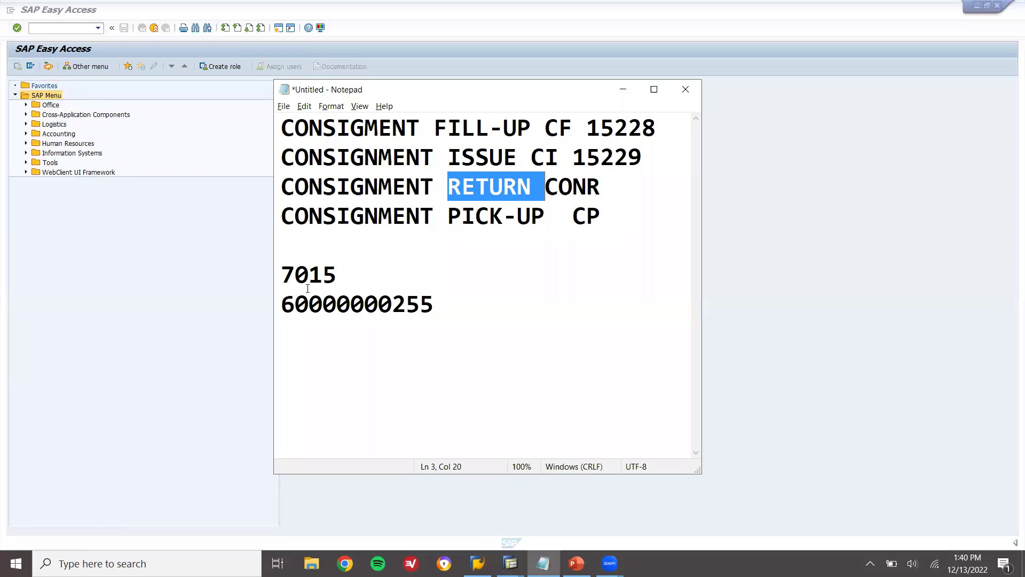
pyautogui.click(198, 270)
pyautogui.click(83, 28)
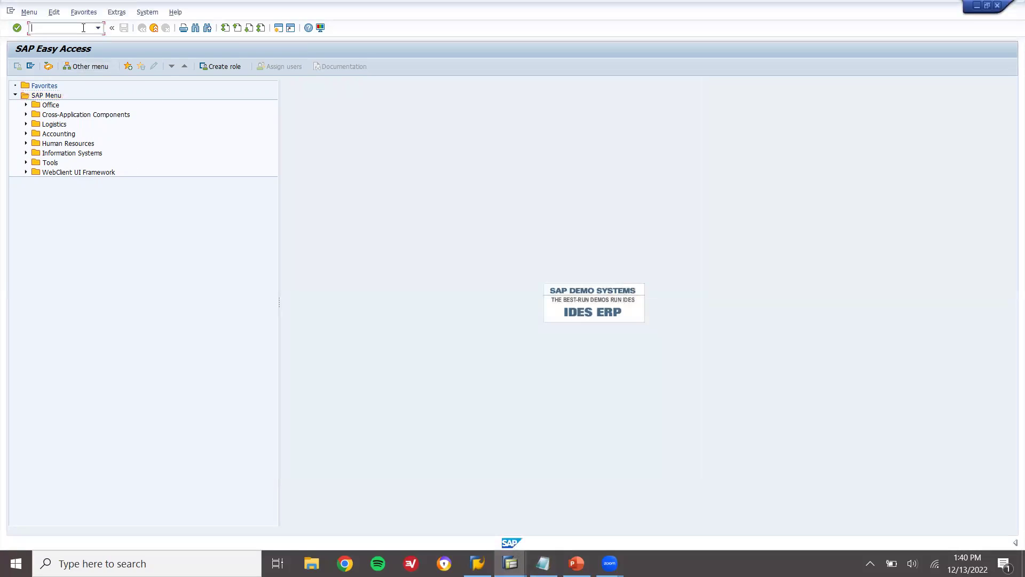
# - Start a CONR consignment return in VA01 for the previously used sold-to customer
pyautogui.press('Return')
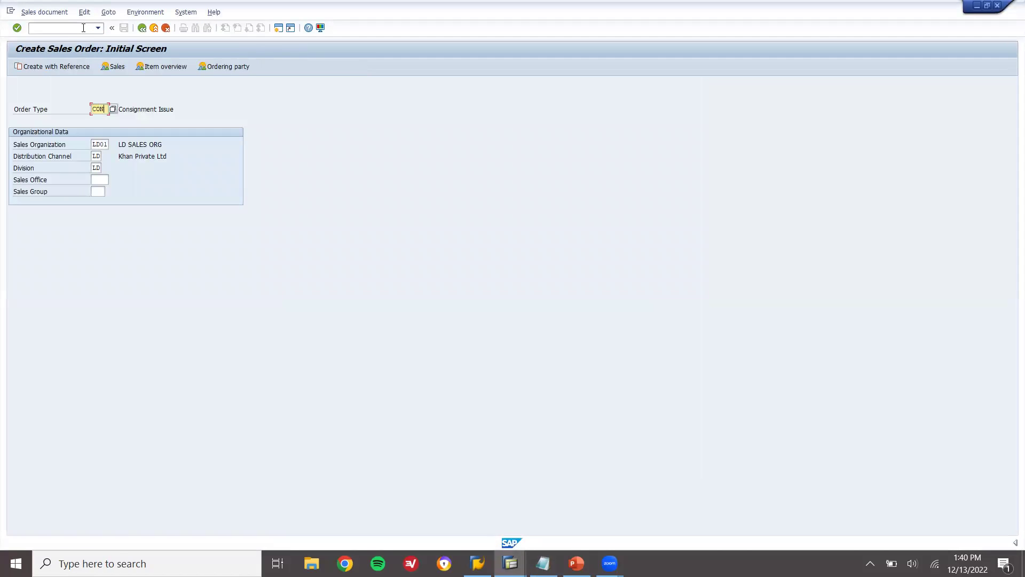
pyautogui.press('Return')
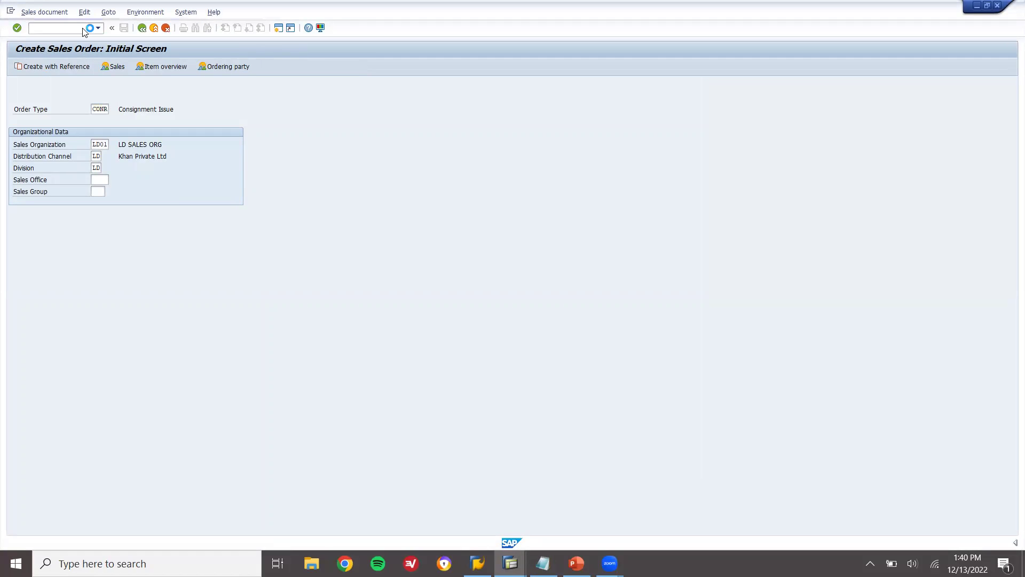
pyautogui.press('Down')
pyautogui.press('Return')
pyautogui.press('Return')
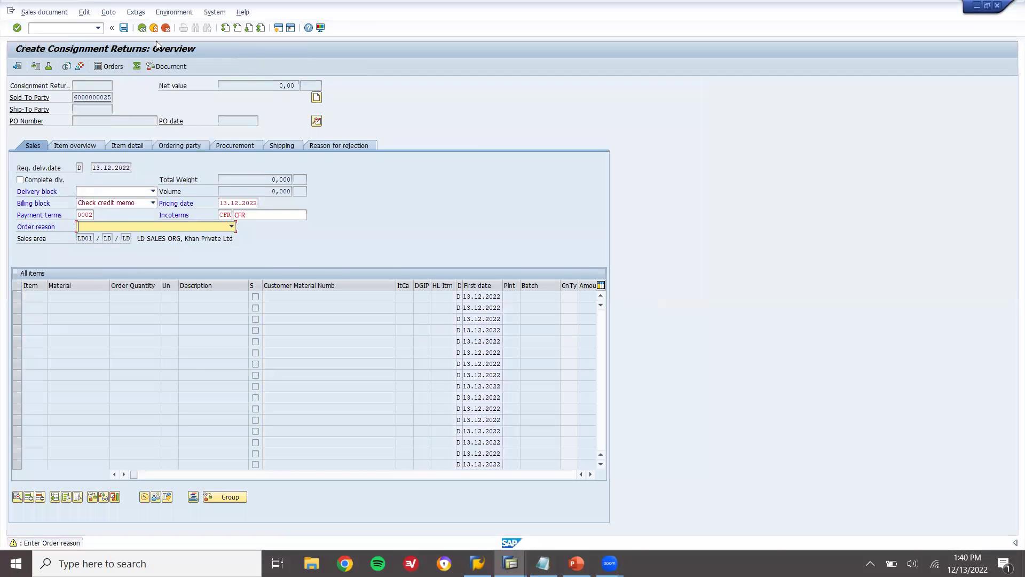
# - Set the order reason to Excellent price and clear the billing block
pyautogui.click(122, 225)
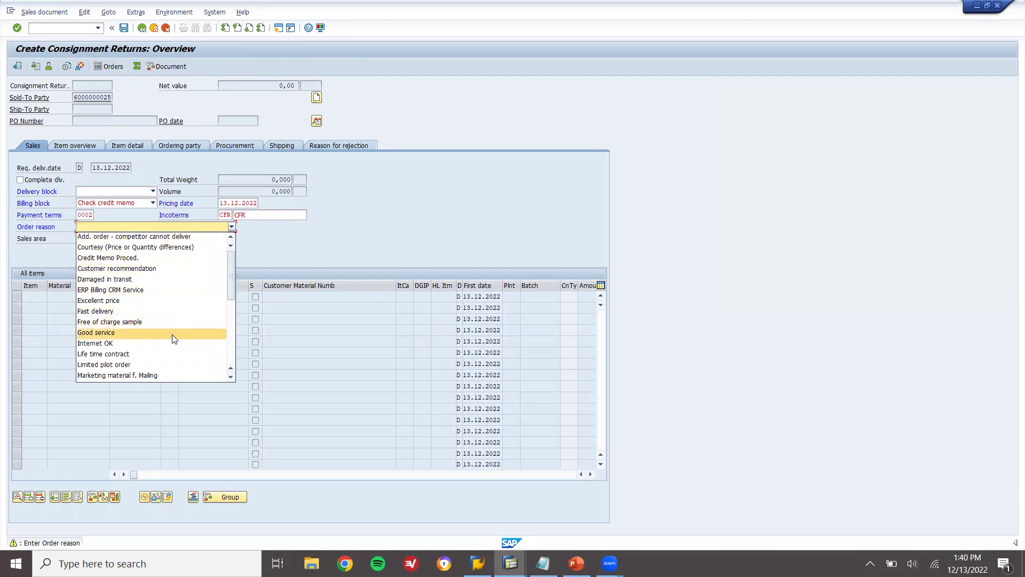
pyautogui.click(169, 300)
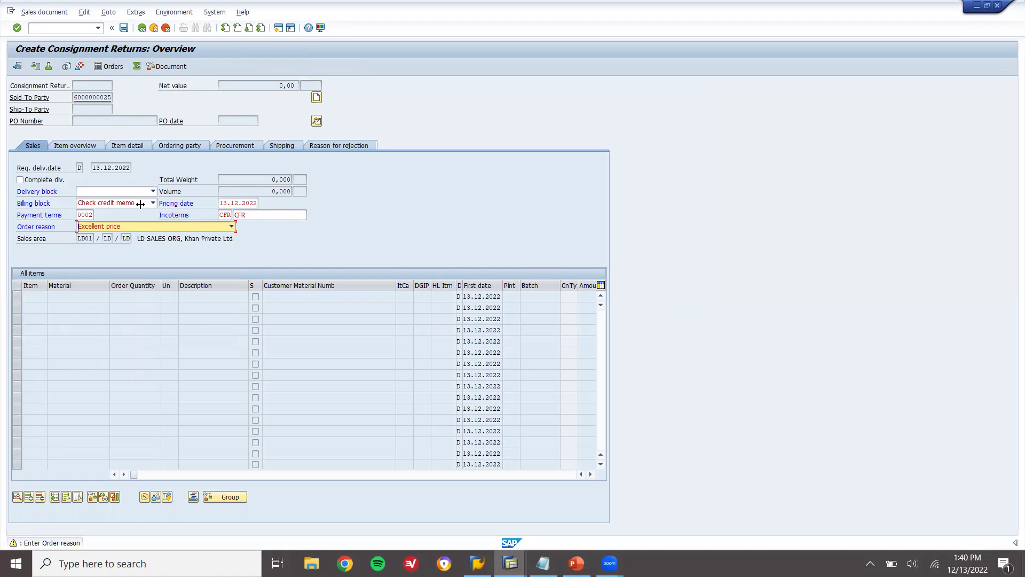
pyautogui.click(138, 205)
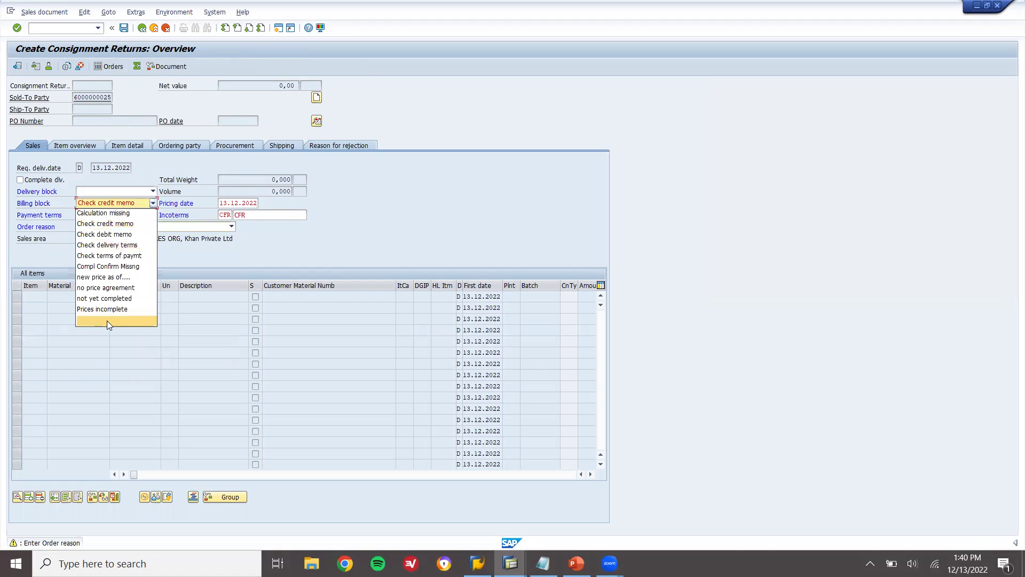
pyautogui.click(107, 320)
pyautogui.press('Return')
pyautogui.press('Return')
pyautogui.press('Return')
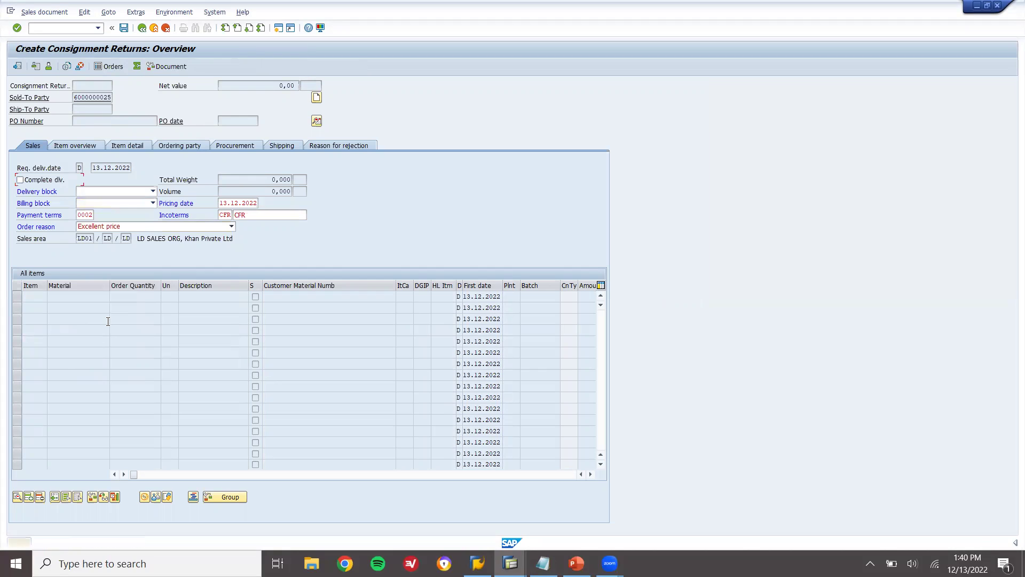
# - Add an item for material 7015 (Sulphur) with quantity 10
pyautogui.write('7015')
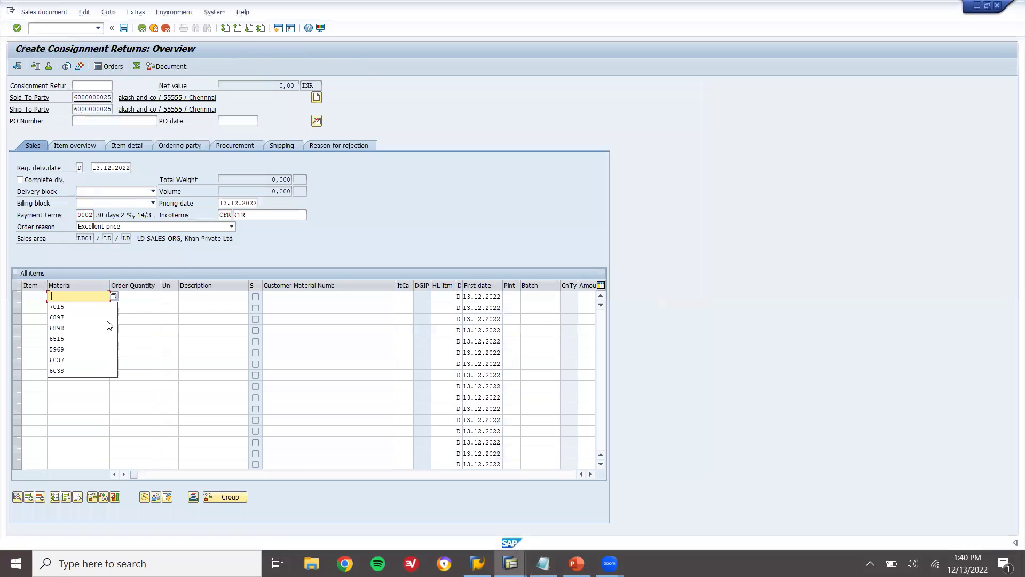
pyautogui.press('Return')
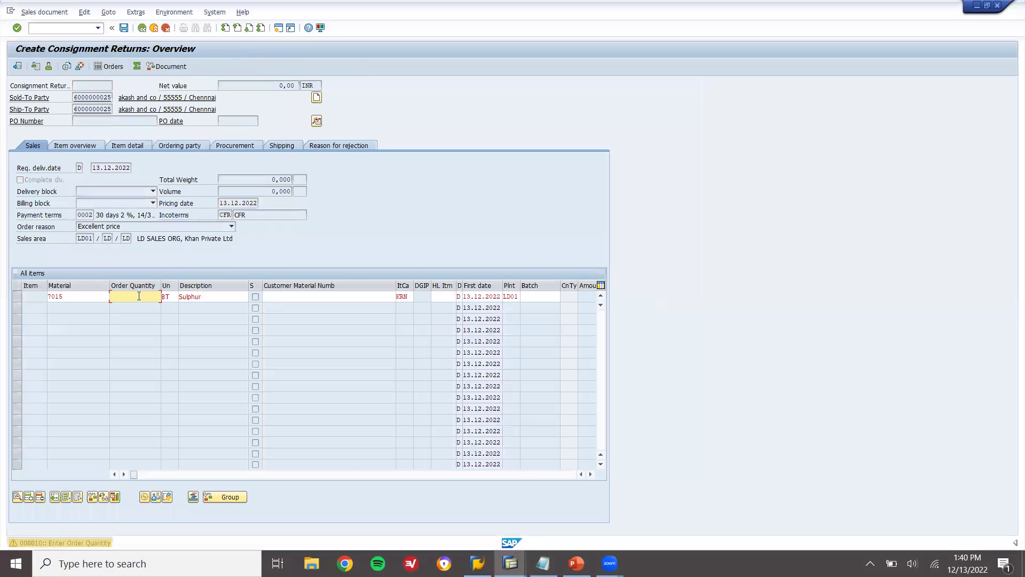
pyautogui.write('10')
pyautogui.press('Return')
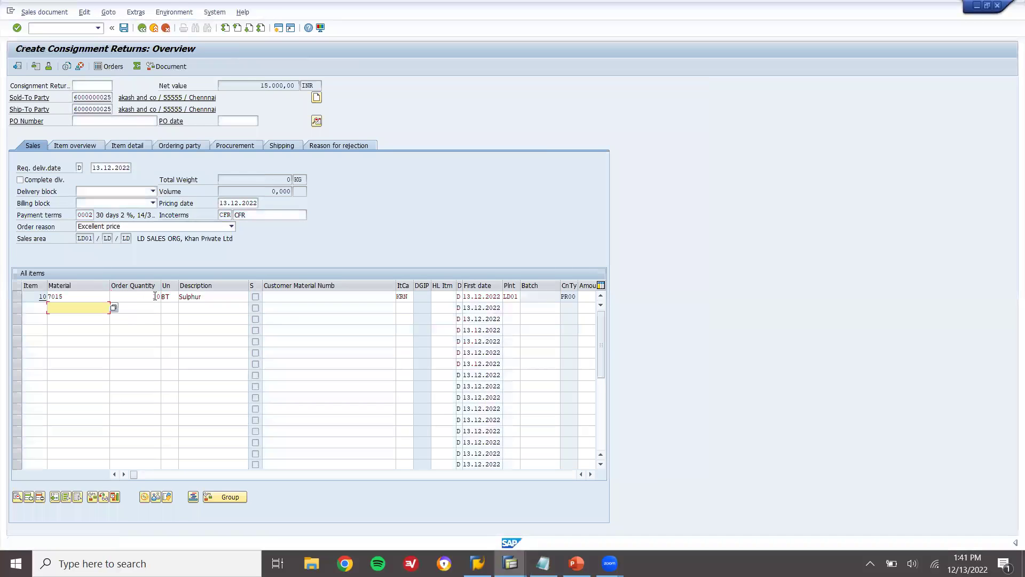
# - Give the item storage location LD01, net and gross weight 10, and save the return
pyautogui.doubleClick(153, 295)
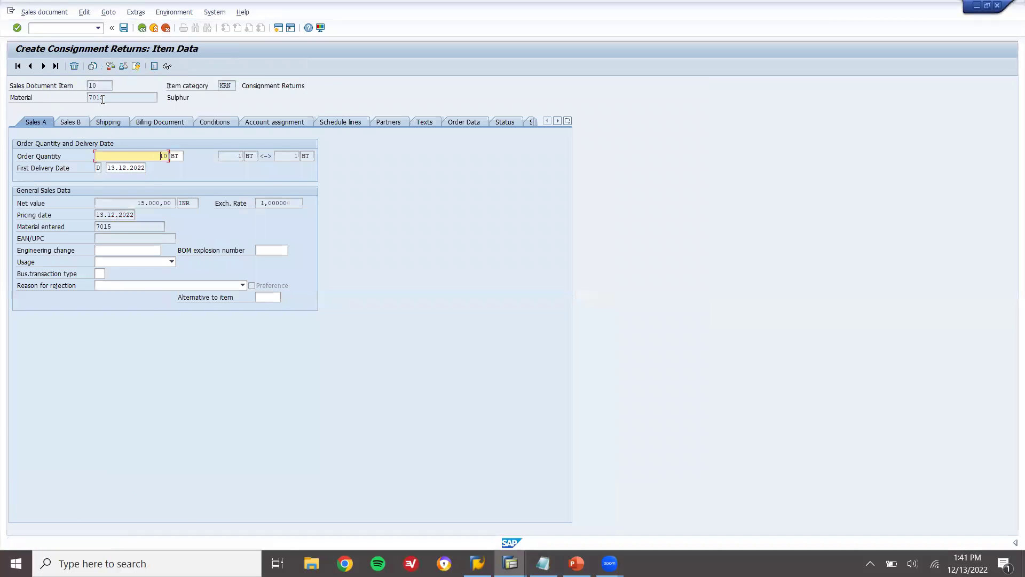
pyautogui.click(103, 123)
pyautogui.click(242, 204)
pyautogui.click(243, 210)
pyautogui.press('Return')
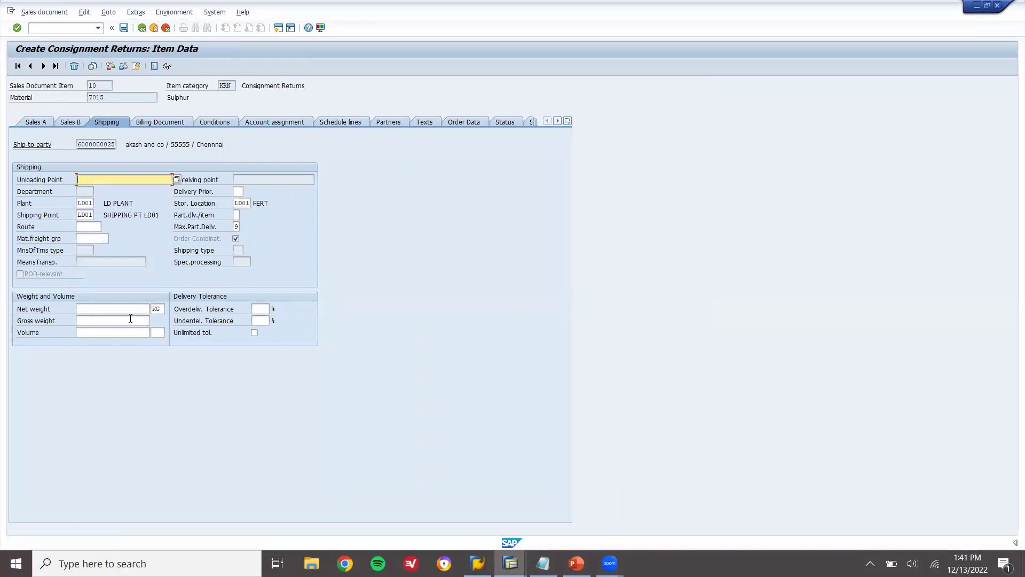
pyautogui.click(131, 309)
pyautogui.write('10')
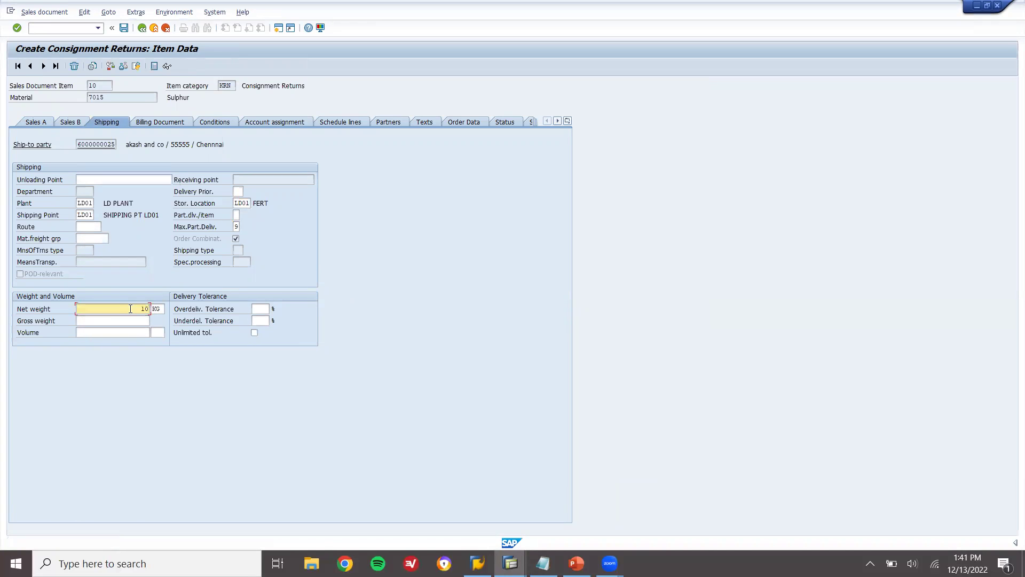
pyautogui.press('Tab')
pyautogui.write('10')
pyautogui.press('Return')
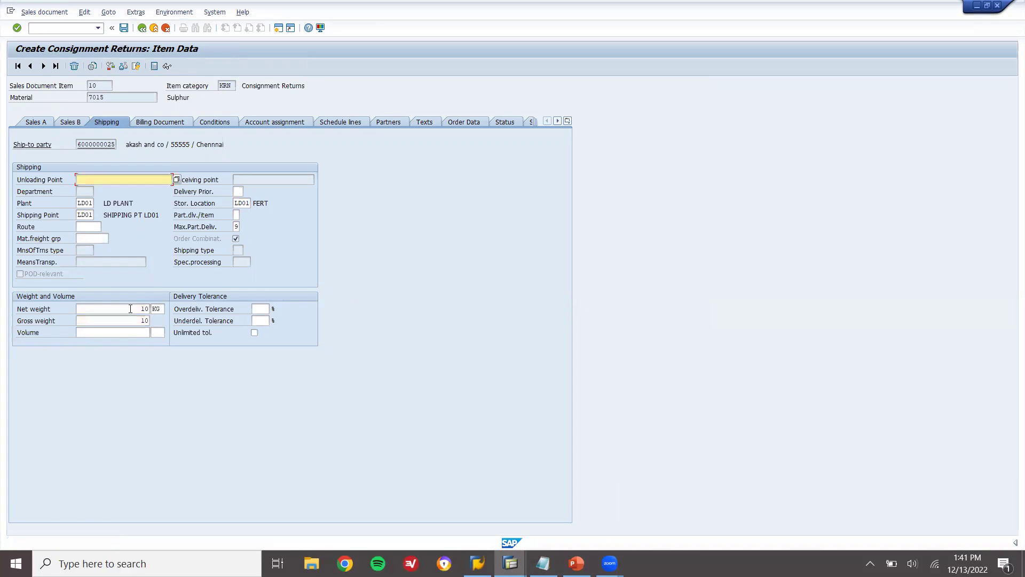
pyautogui.click(123, 29)
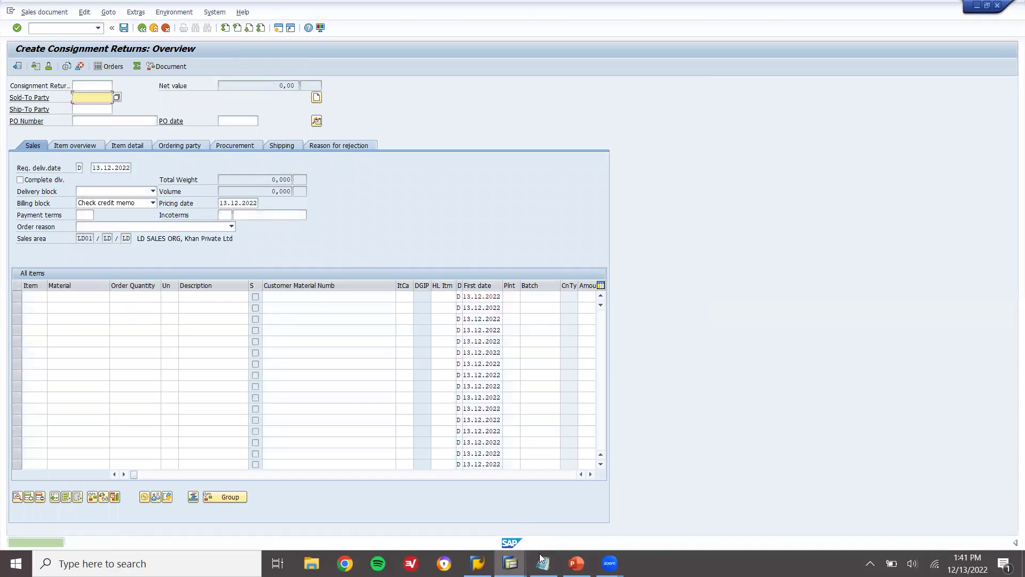
# - Note the saved return's document number after the CONR line in Notepad, then switch back to SAP
pyautogui.click(542, 561)
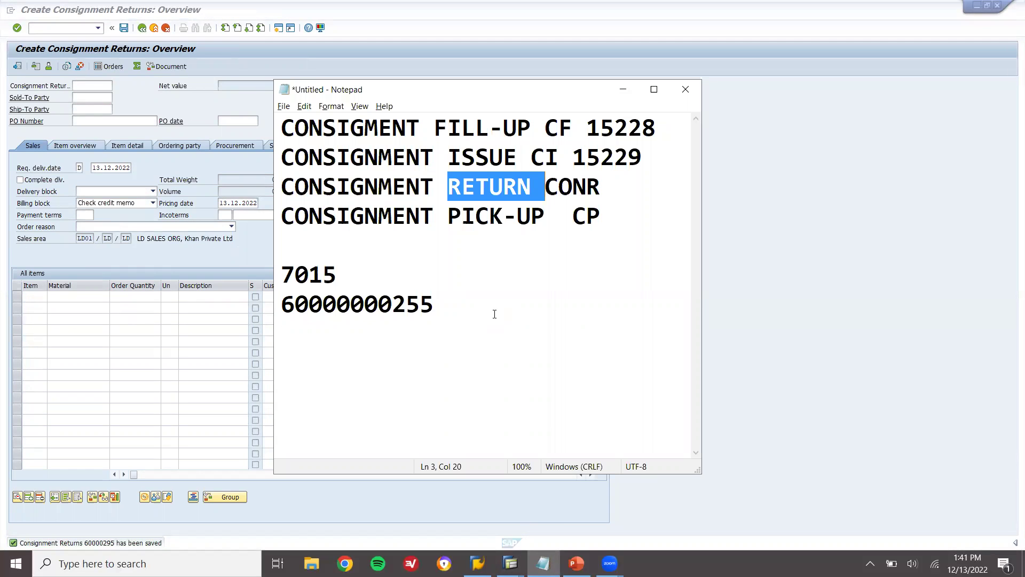
pyautogui.click(641, 188)
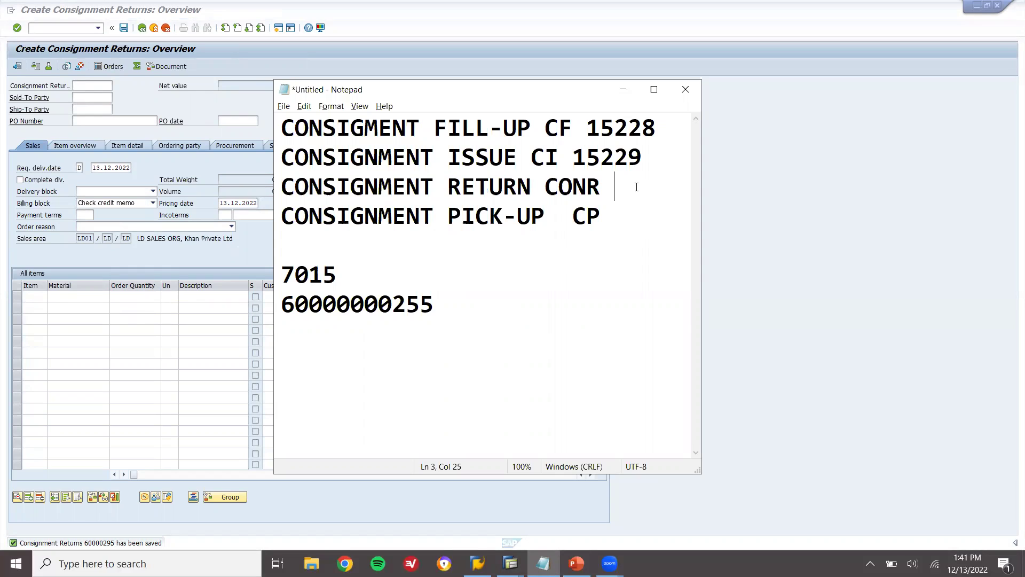
pyautogui.write('60000295')
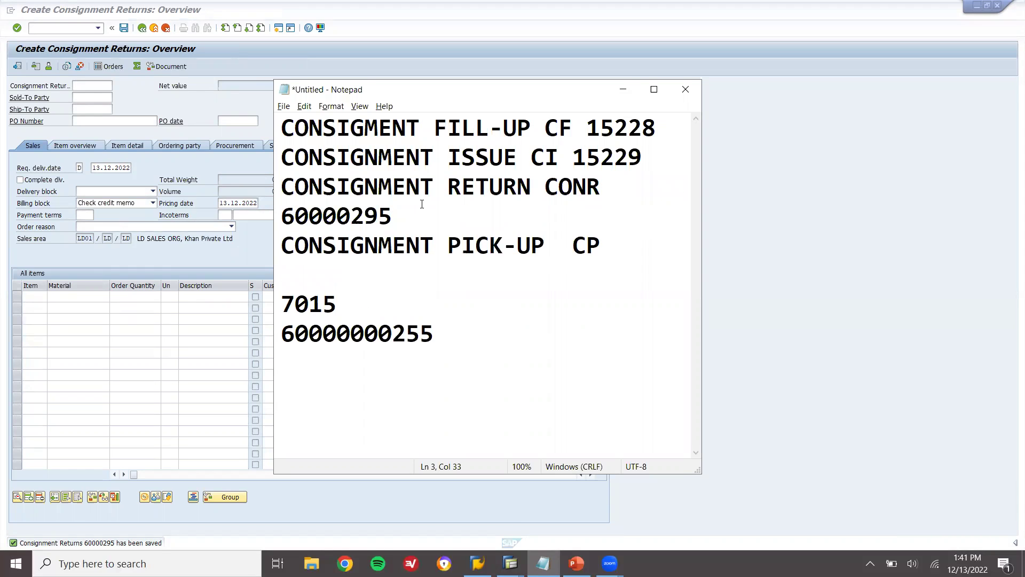
pyautogui.click(748, 244)
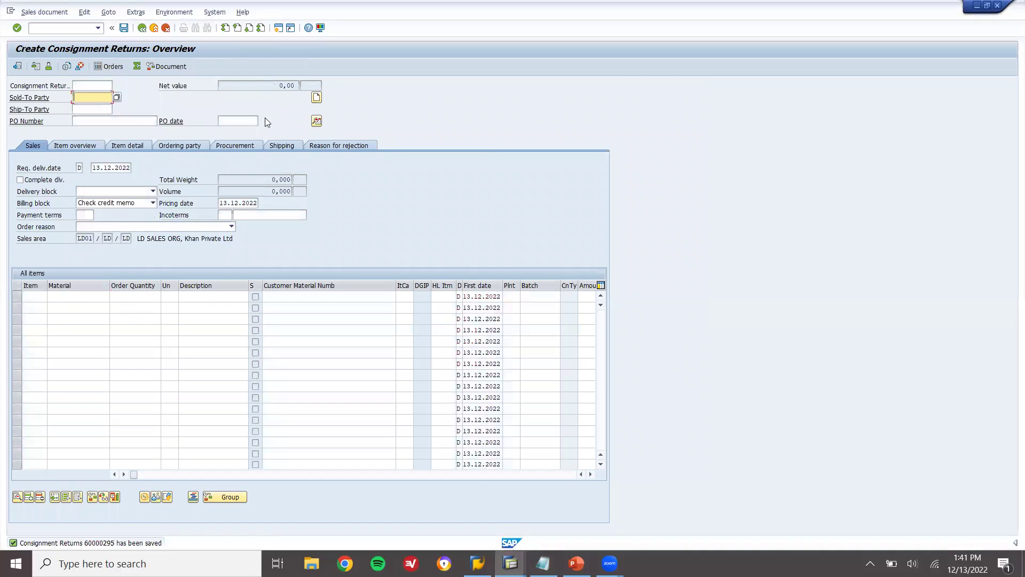
# - Create the returns delivery with VL01N and post goods receipt for 10 BT of Sulphur
pyautogui.click(154, 29)
pyautogui.click(70, 25)
pyautogui.write('VL01N')
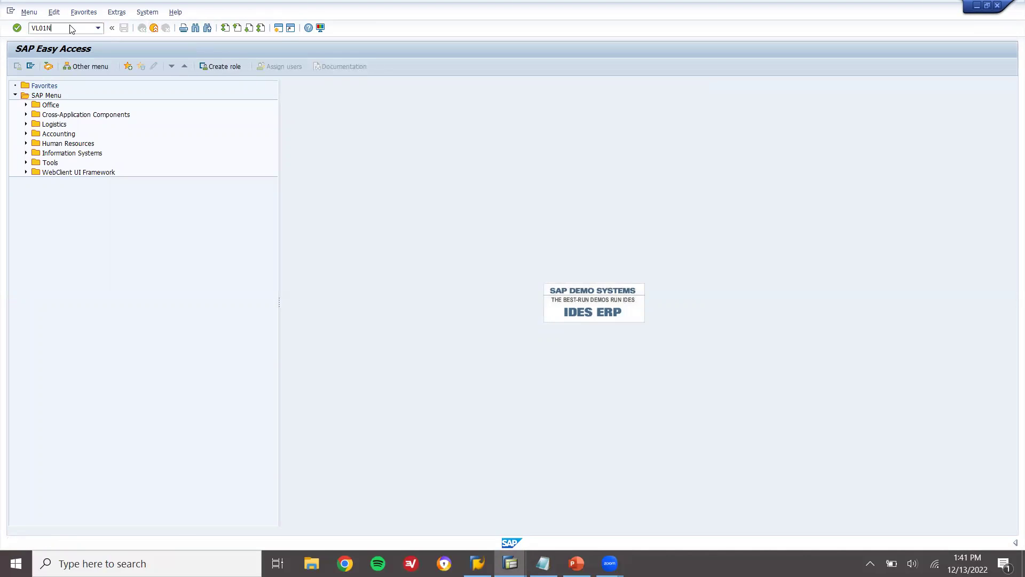
pyautogui.press('Return')
pyautogui.press('Return')
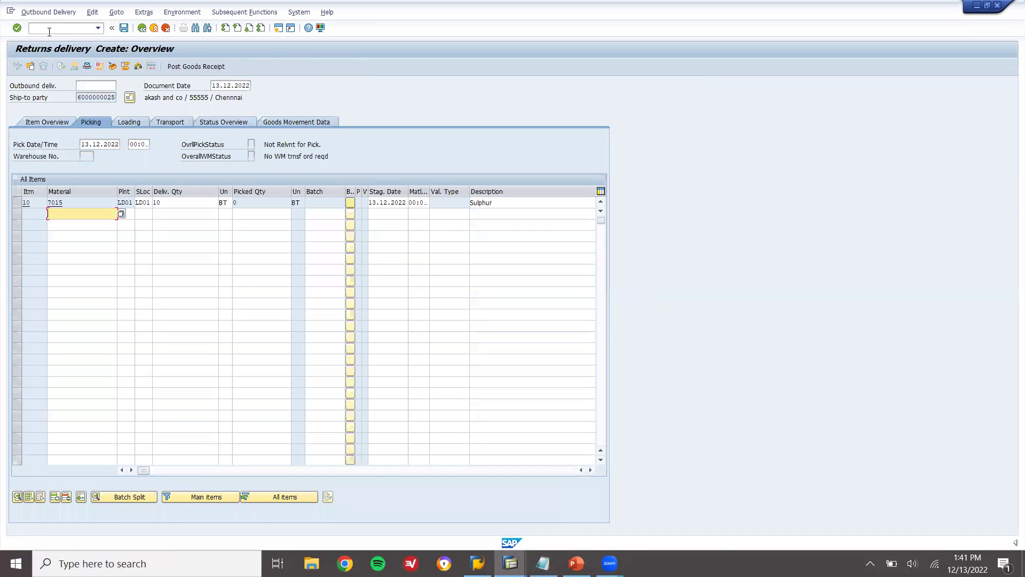
pyautogui.click(191, 68)
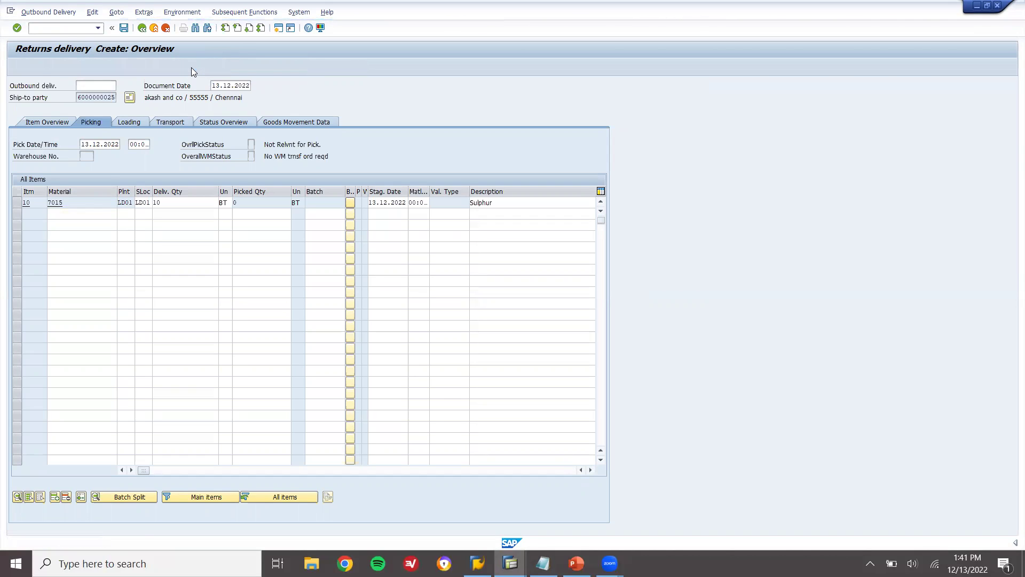
# - Bill the returns document in VF01, saving a 15,000.00 INR credit for returns
pyautogui.press('F3')
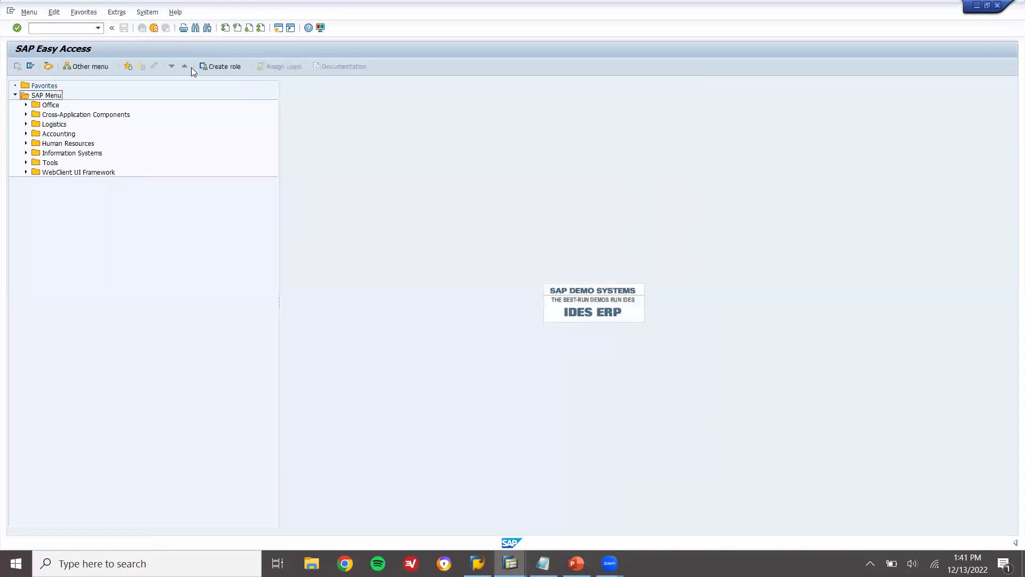
pyautogui.click(65, 28)
pyautogui.press('Return')
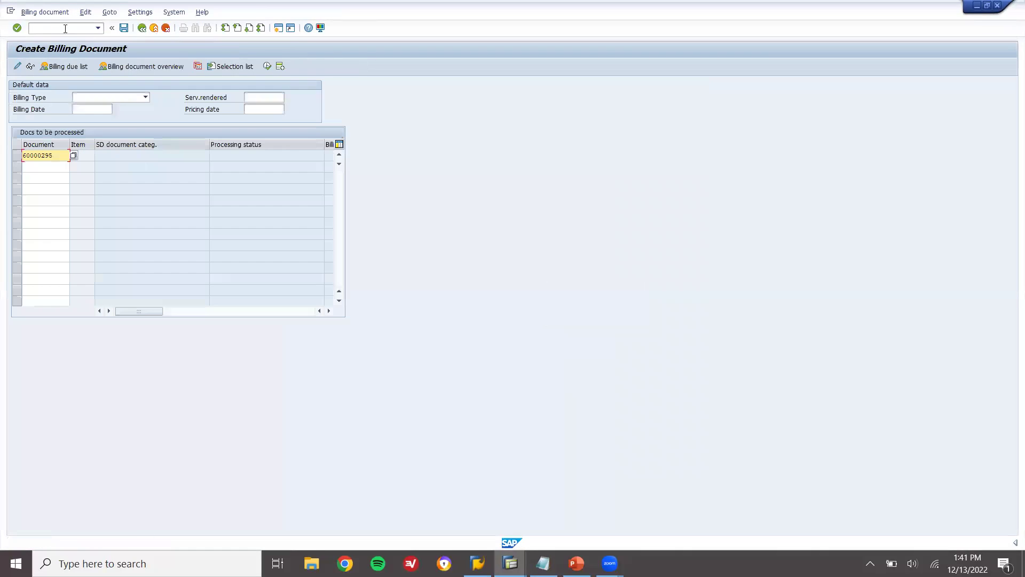
pyautogui.press('Return')
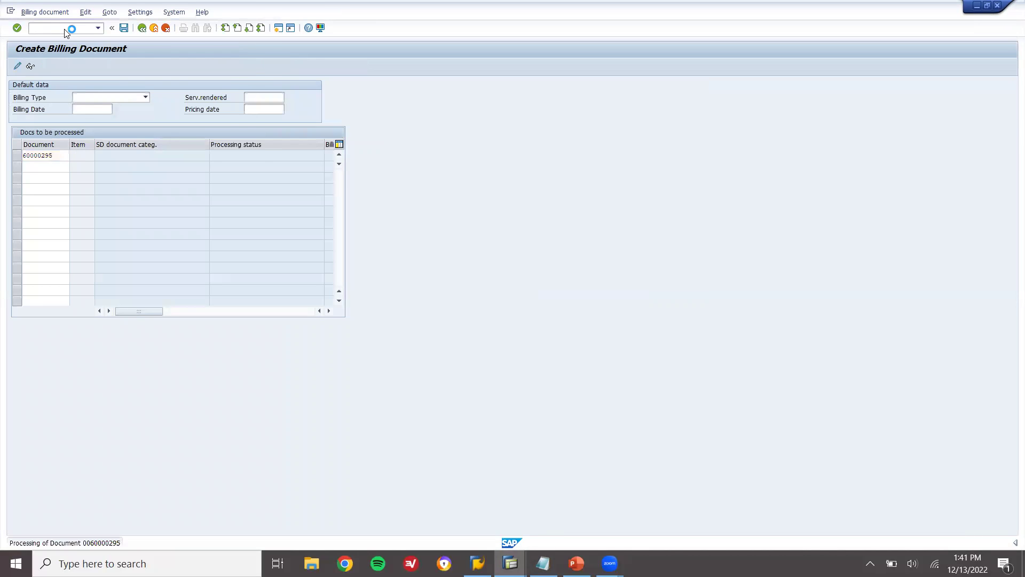
pyautogui.click(123, 29)
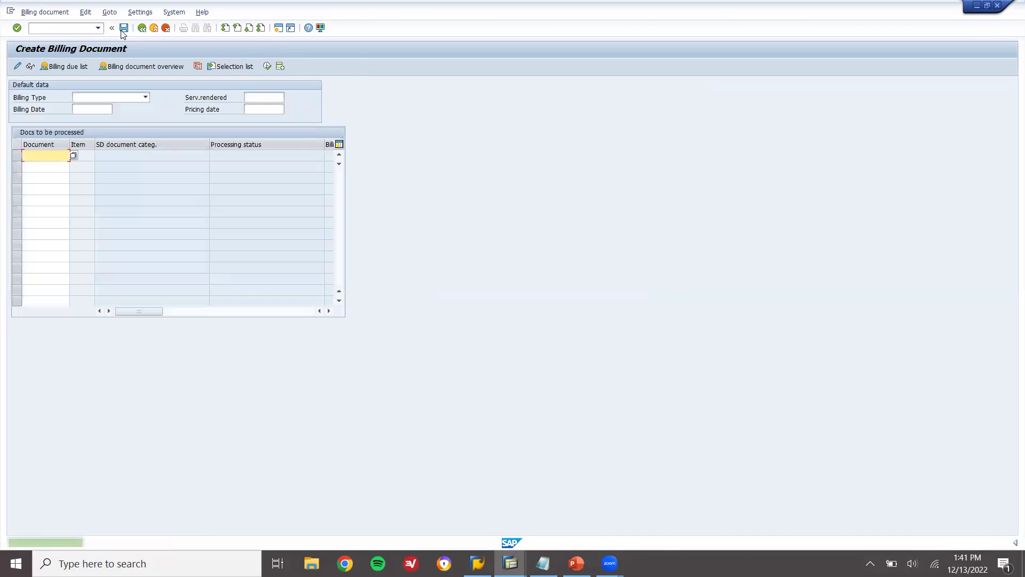
pyautogui.click(153, 29)
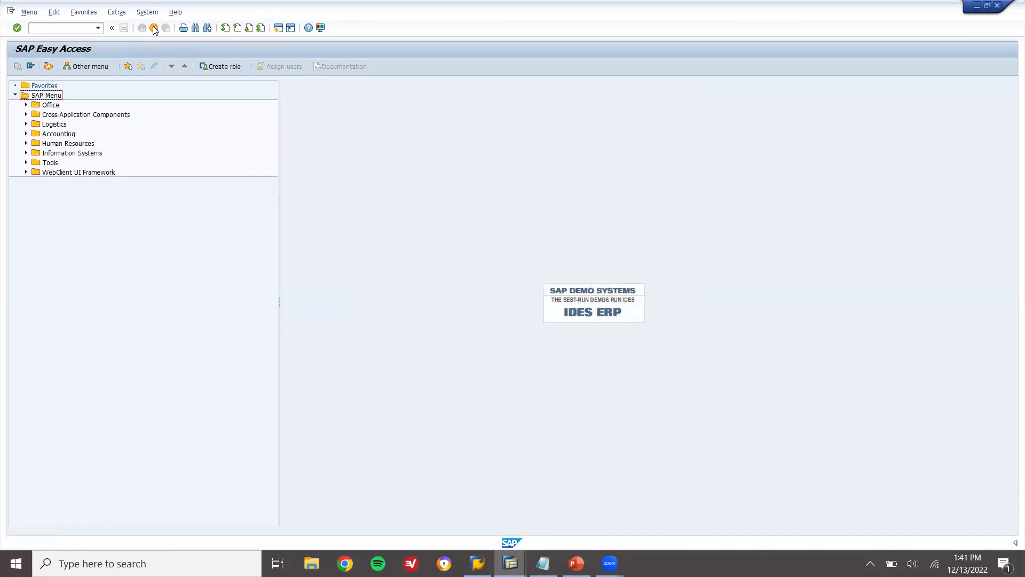
# - Run MMBE for Sulphur 7015 in plant LD01 and check the customer consignment stock of 10
pyautogui.click(84, 30)
pyautogui.write('MMBE')
pyautogui.press('Return')
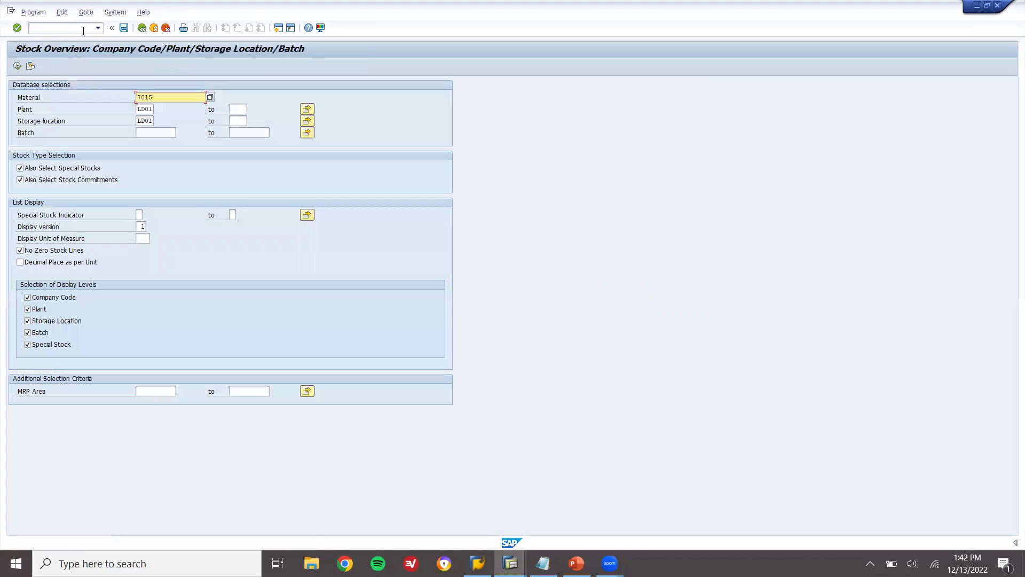
pyautogui.click(18, 67)
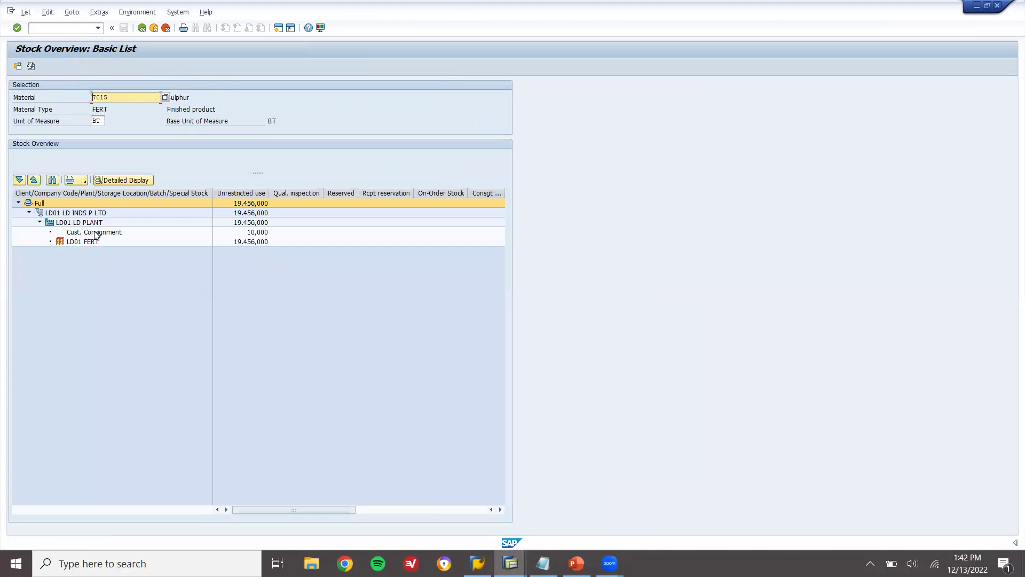
pyautogui.click(95, 233)
# - Check LD01's unrestricted stock, then open Create Sales Order in a new session with /oVA01
pyautogui.click(63, 29)
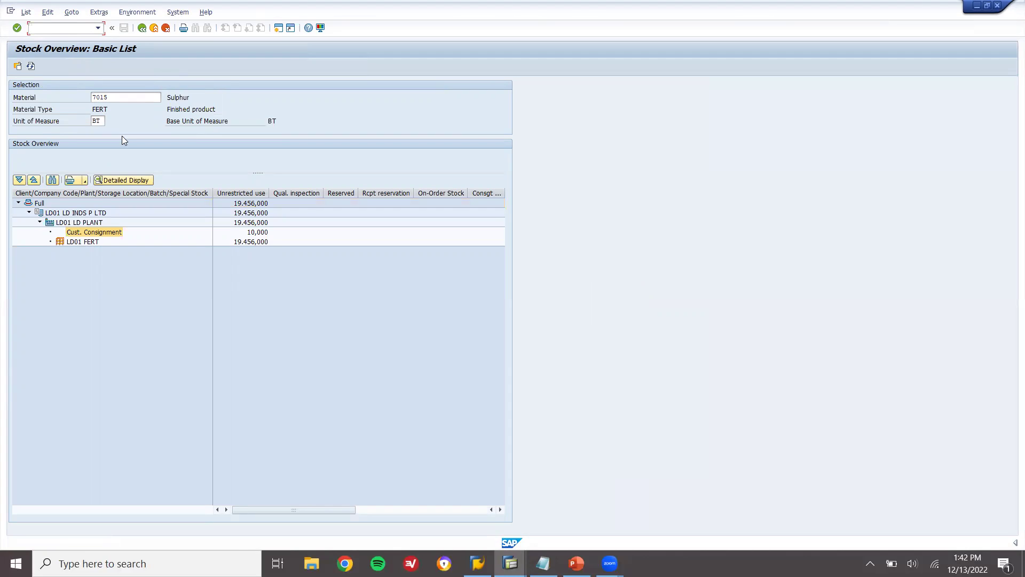
pyautogui.click(241, 243)
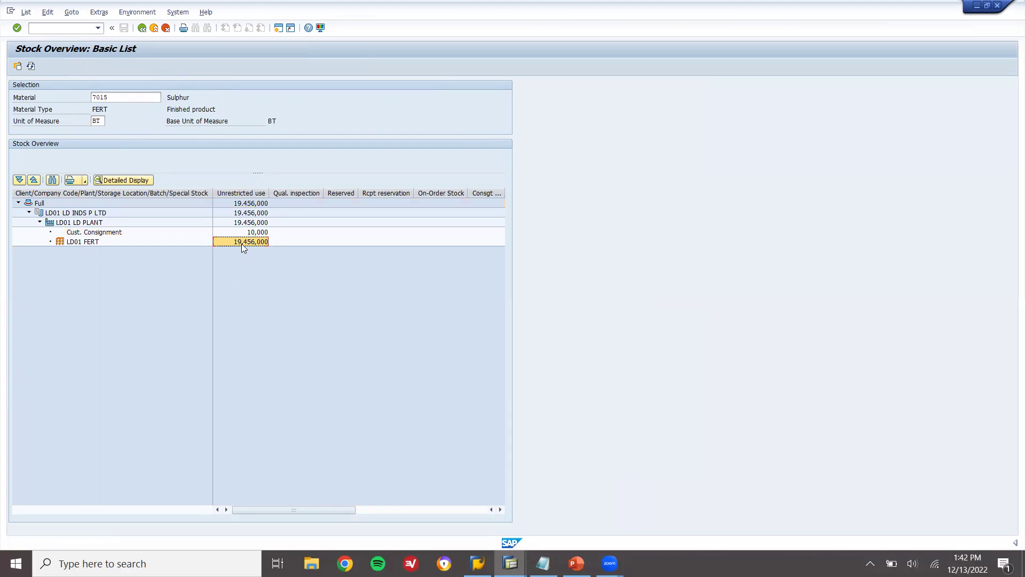
pyautogui.click(79, 26)
pyautogui.press('Return')
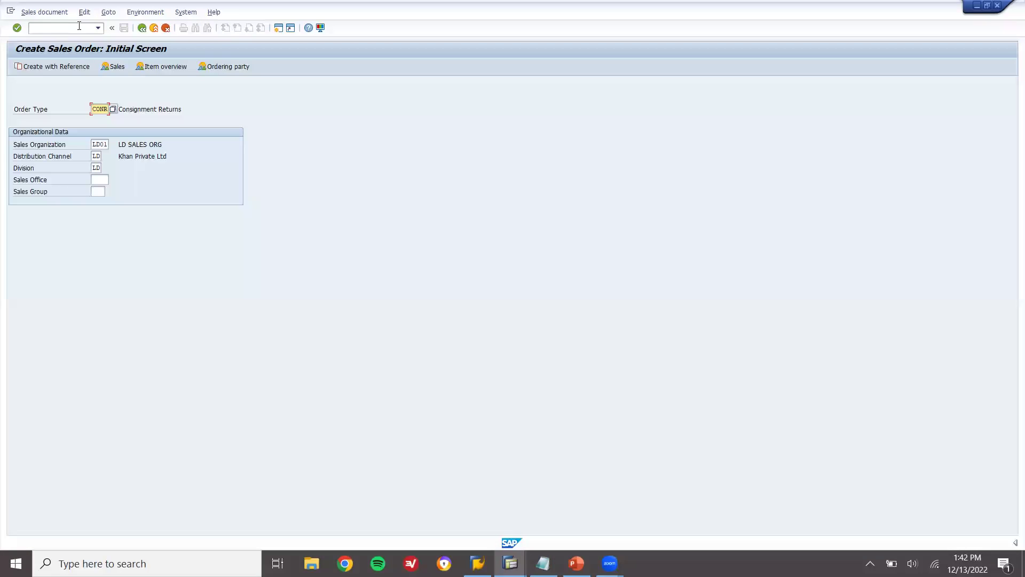
# - Start a CP consignment pick-up for the sold-to customer with 10 of material 7015
pyautogui.press('Delete')
pyautogui.press('Return')
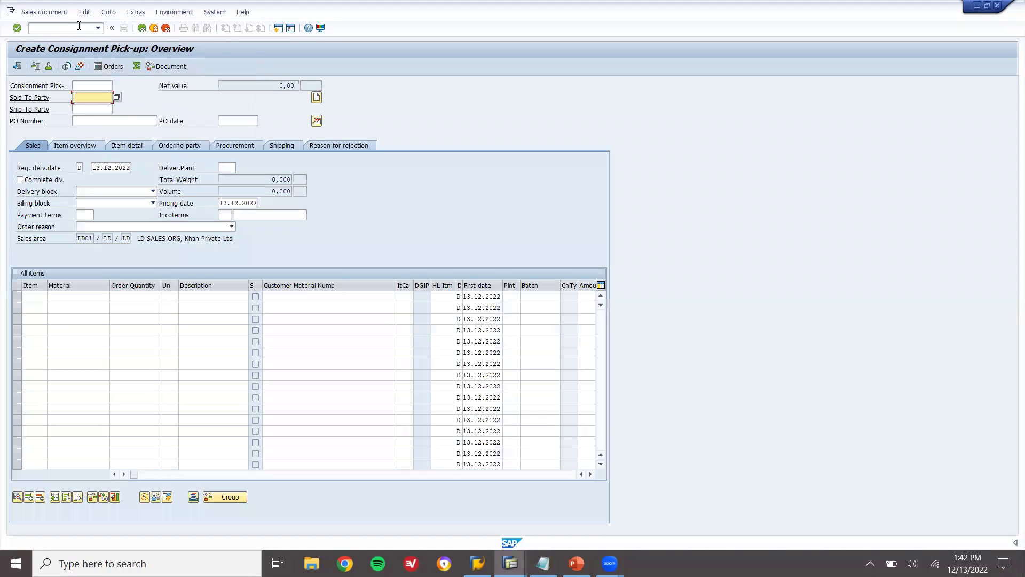
pyautogui.press('Down')
pyautogui.press('Return')
pyautogui.press('Return')
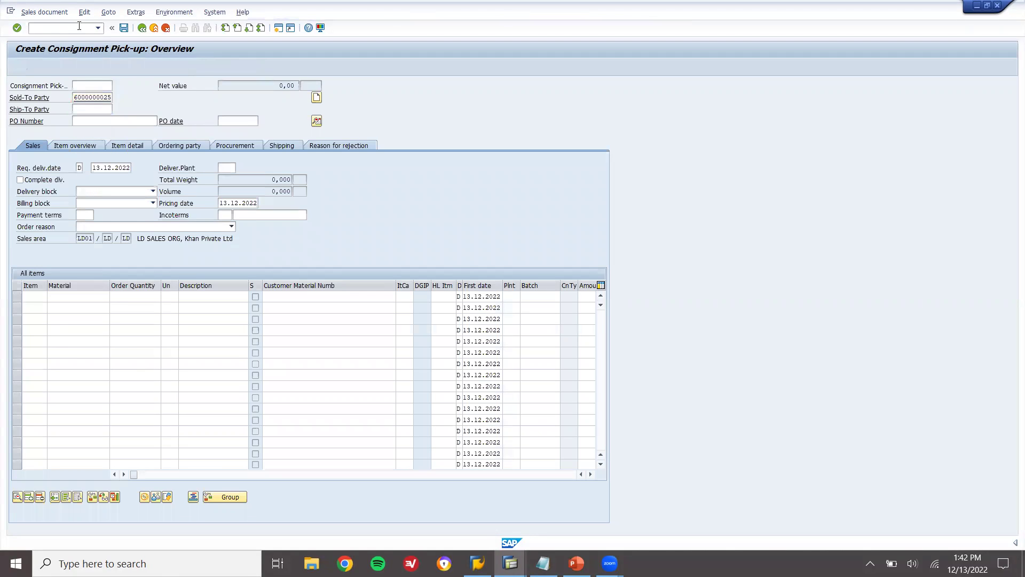
pyautogui.press('Down')
pyautogui.press('Return')
pyautogui.press('Return')
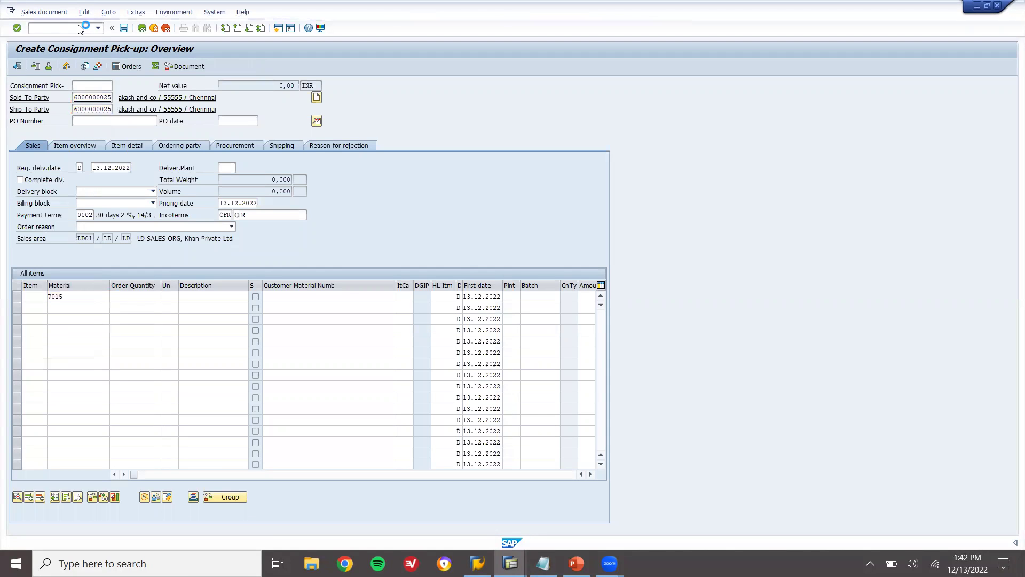
pyautogui.click(144, 297)
pyautogui.write('10')
pyautogui.press('Return')
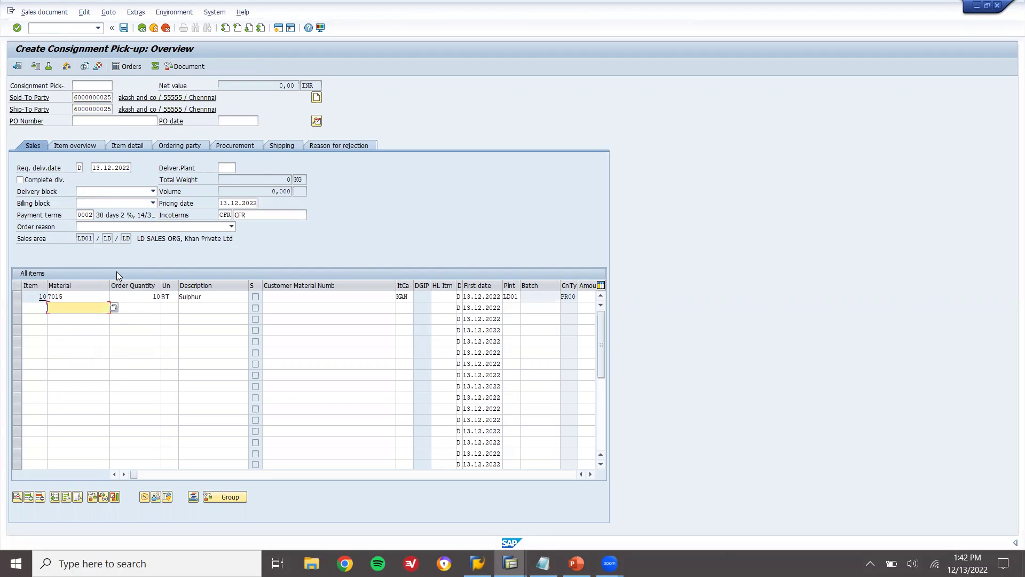
# - Give the item storage location LD01, net and gross weight 10, and save the pick-up
pyautogui.doubleClick(120, 299)
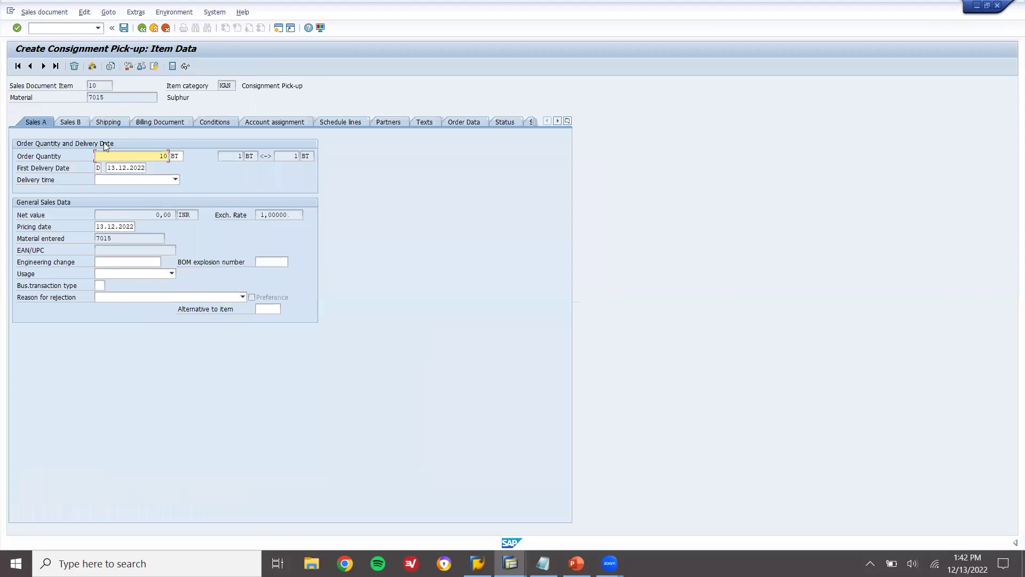
pyautogui.click(109, 122)
pyautogui.click(247, 207)
pyautogui.write('ld01')
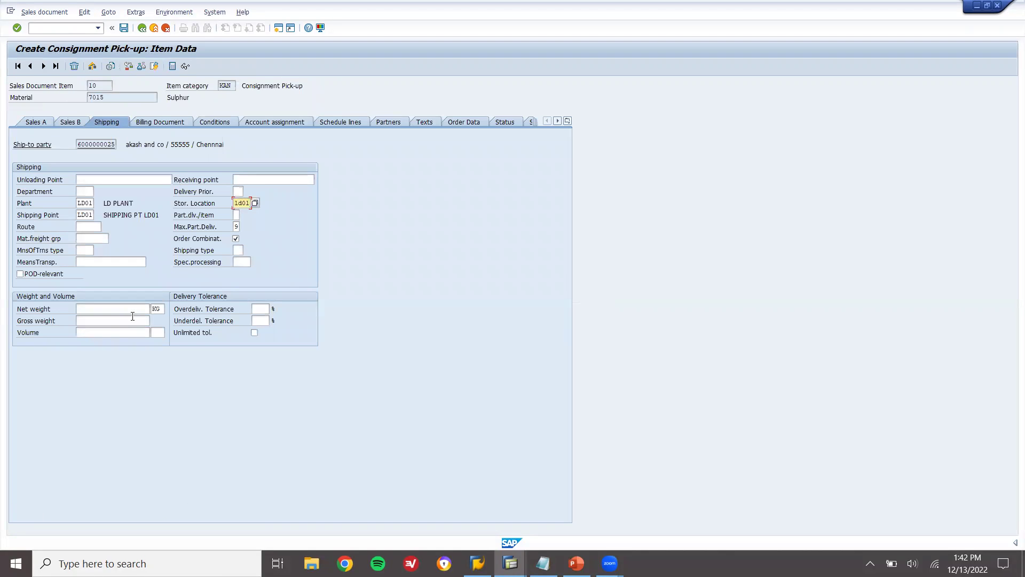
pyautogui.click(132, 309)
pyautogui.write('10')
pyautogui.press('Tab')
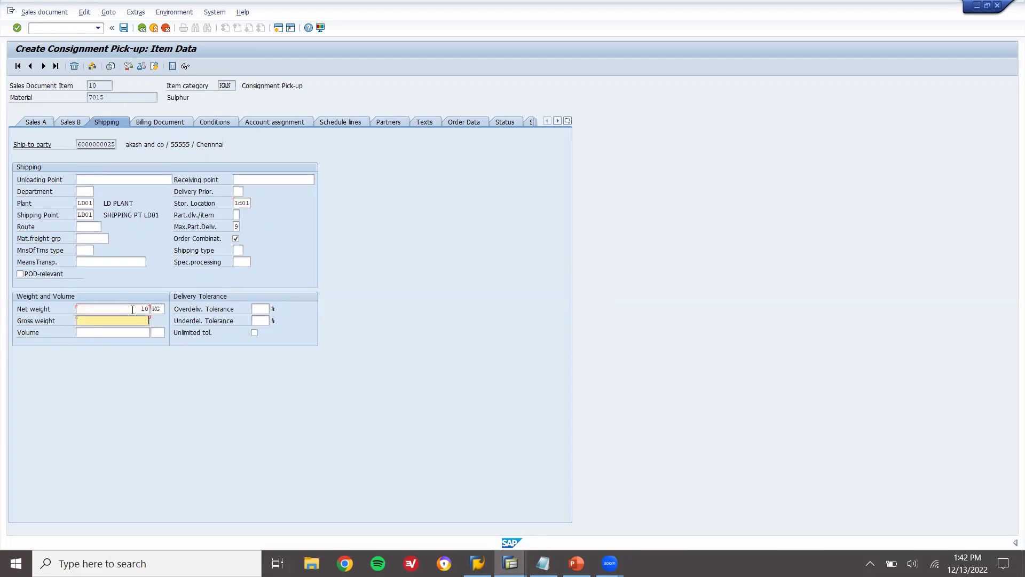
pyautogui.write('10')
pyautogui.press('Return')
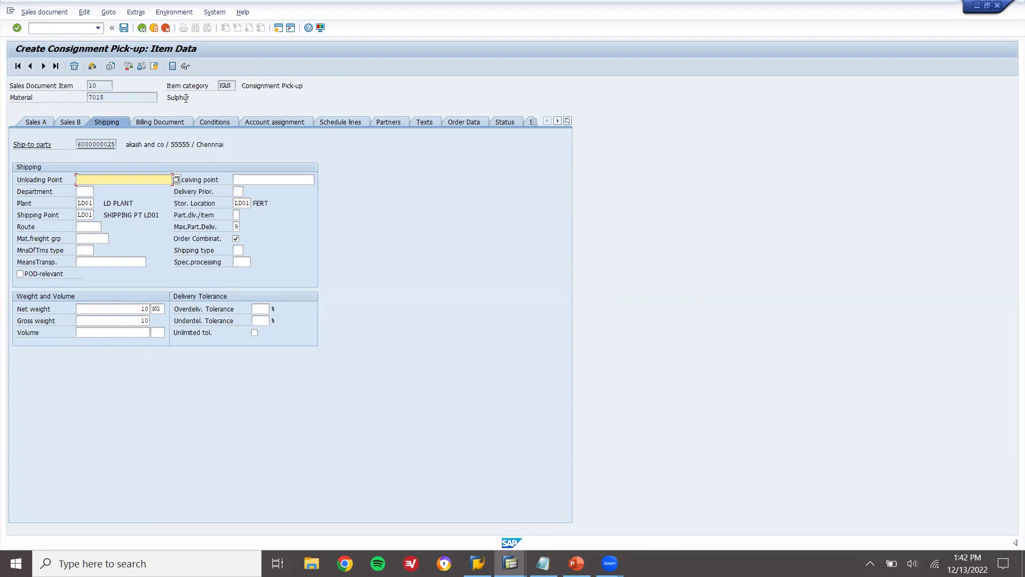
pyautogui.click(123, 29)
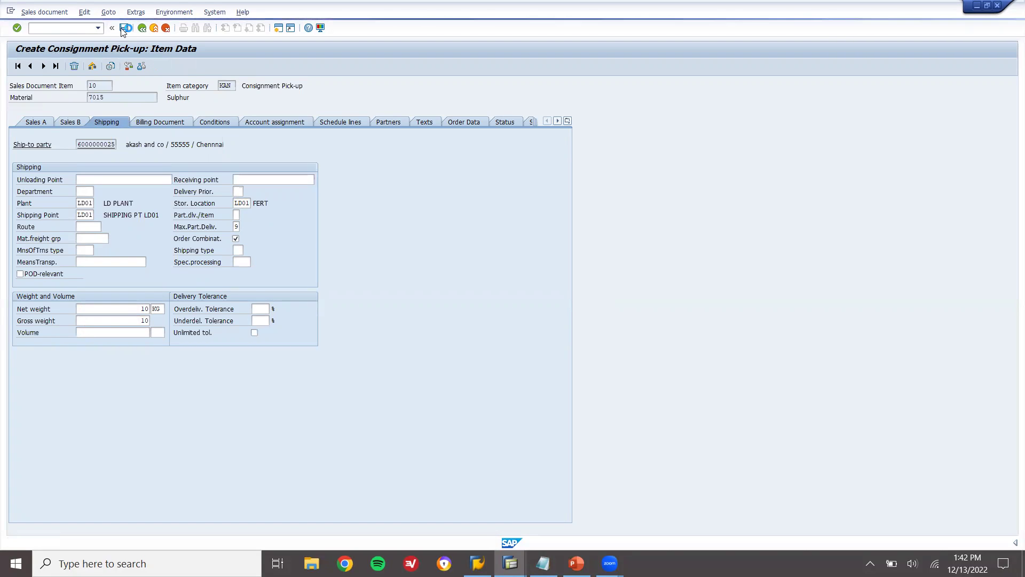
# - Create the pick-up's returns delivery with VL01N, post goods receipt, and return to Stock Overview
pyautogui.click(155, 29)
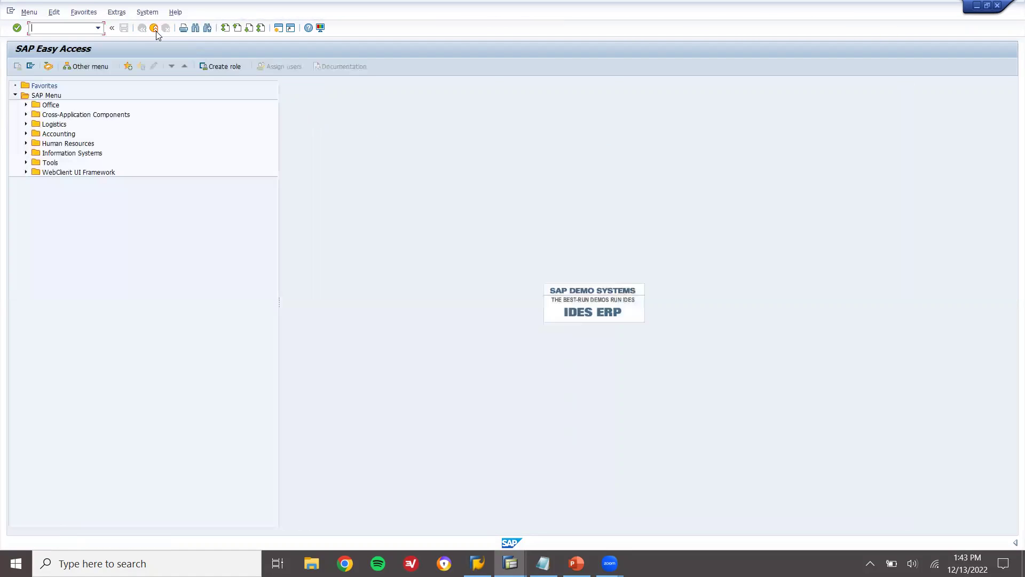
pyautogui.write('VL01N')
pyautogui.press('Return')
pyautogui.press('Return')
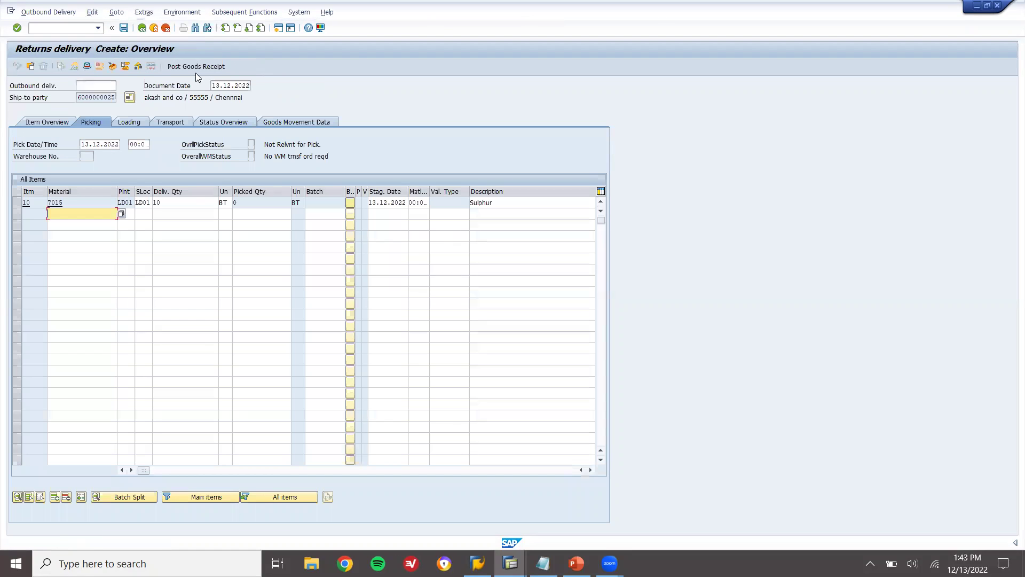
pyautogui.click(194, 67)
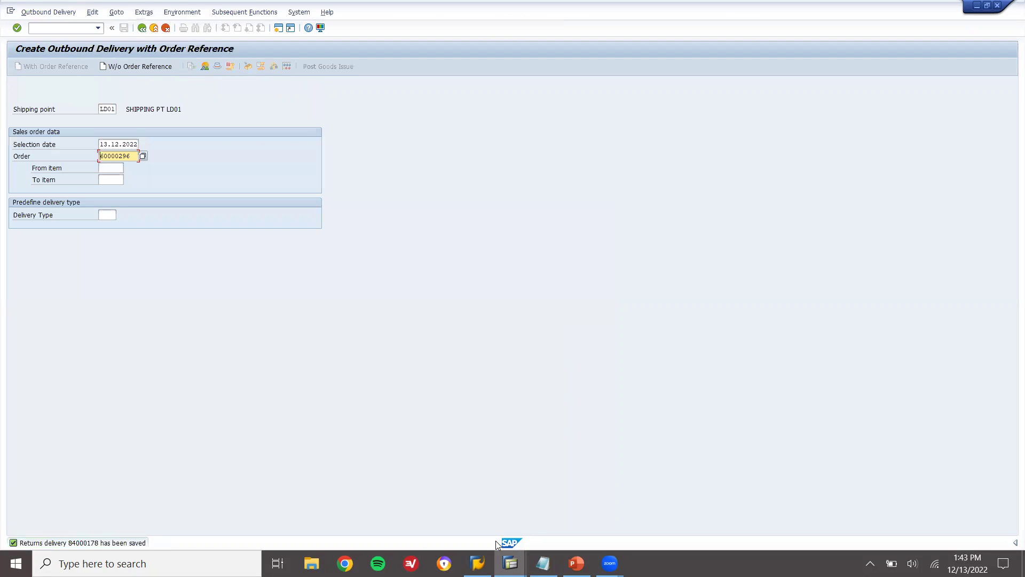
pyautogui.moveTo(509, 563)
pyautogui.click(497, 487)
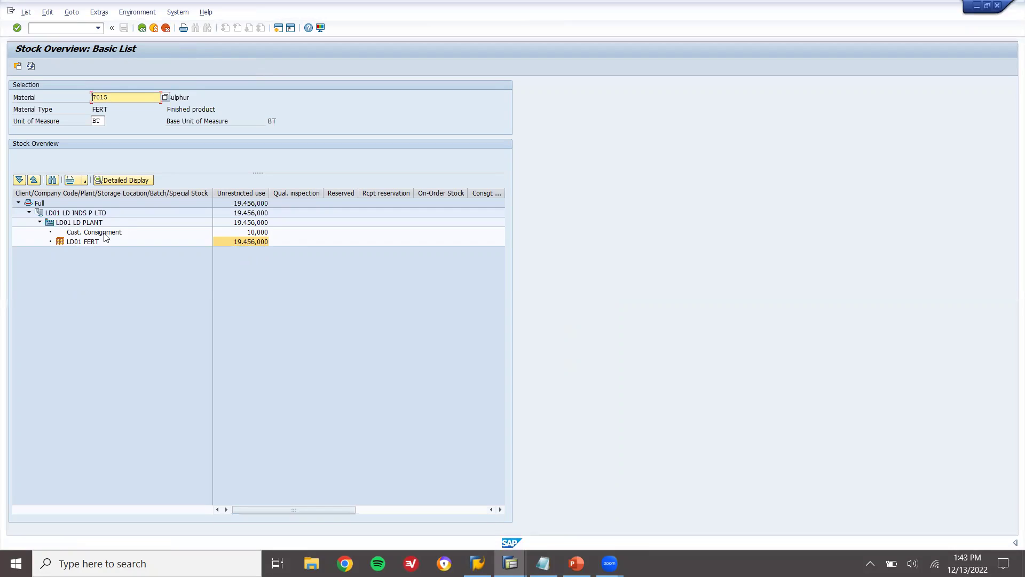
# - Refresh stock to show 19,466,000 unrestricted Sulphur with no consignment, then start VF01 billing
pyautogui.click(30, 67)
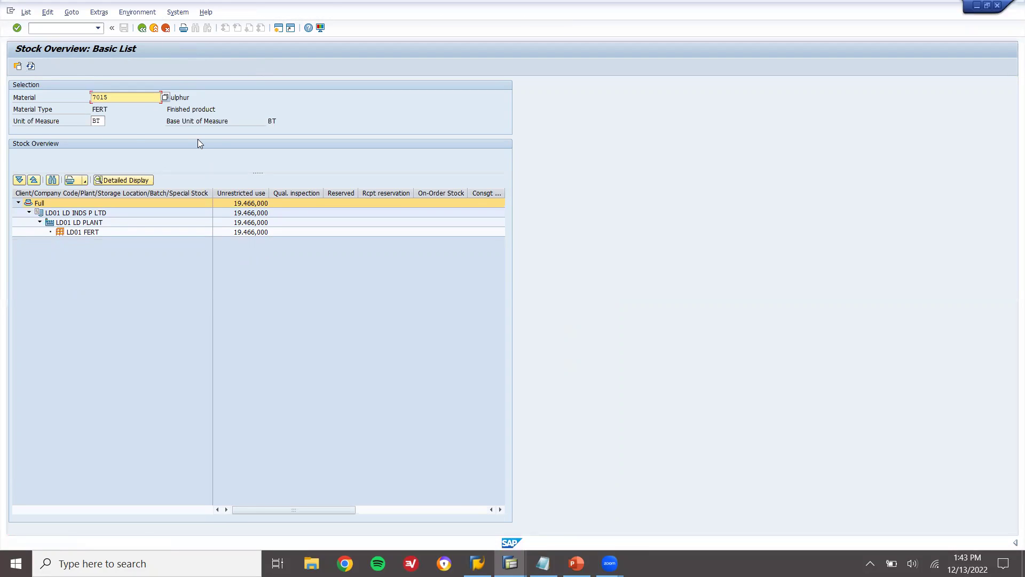
pyautogui.press('F3')
pyautogui.press('F3')
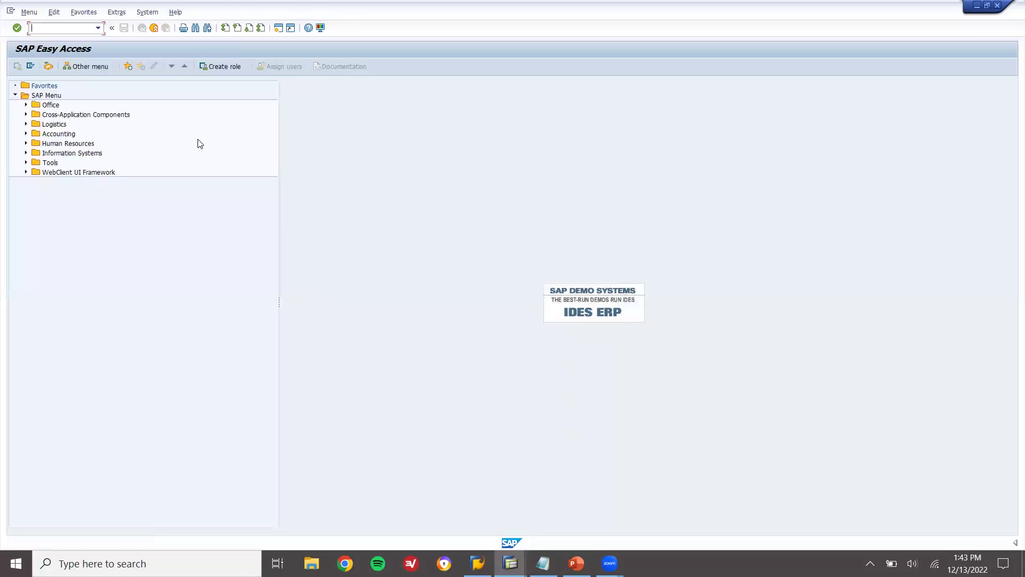
pyautogui.write('vf01')
pyautogui.press('Return')
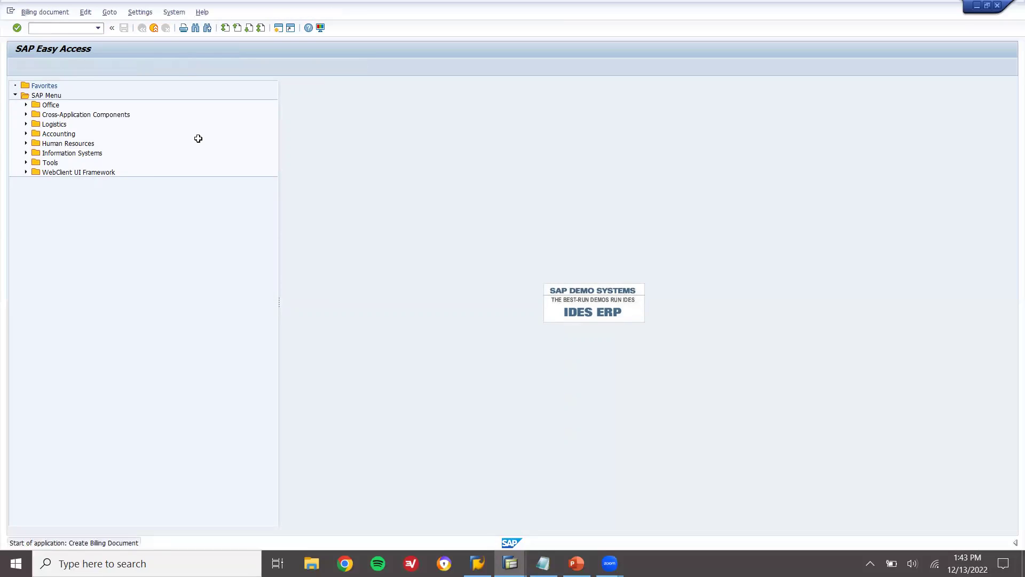